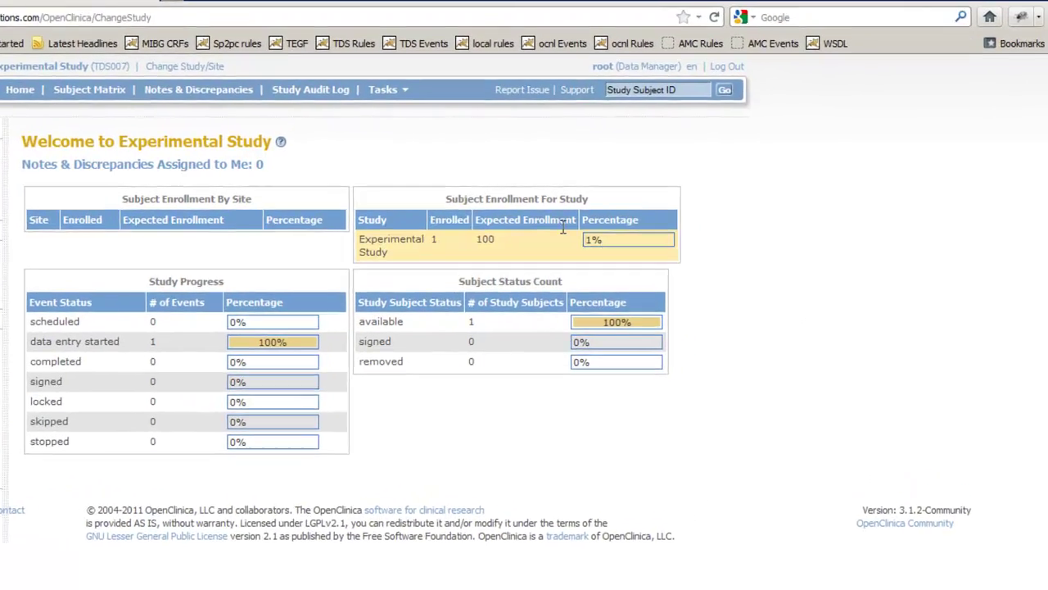
Download the blank CRF template from the CRF administration page and save it to the desktop as aCrf
{"action": "left_click", "coordinate": [180, 65]}
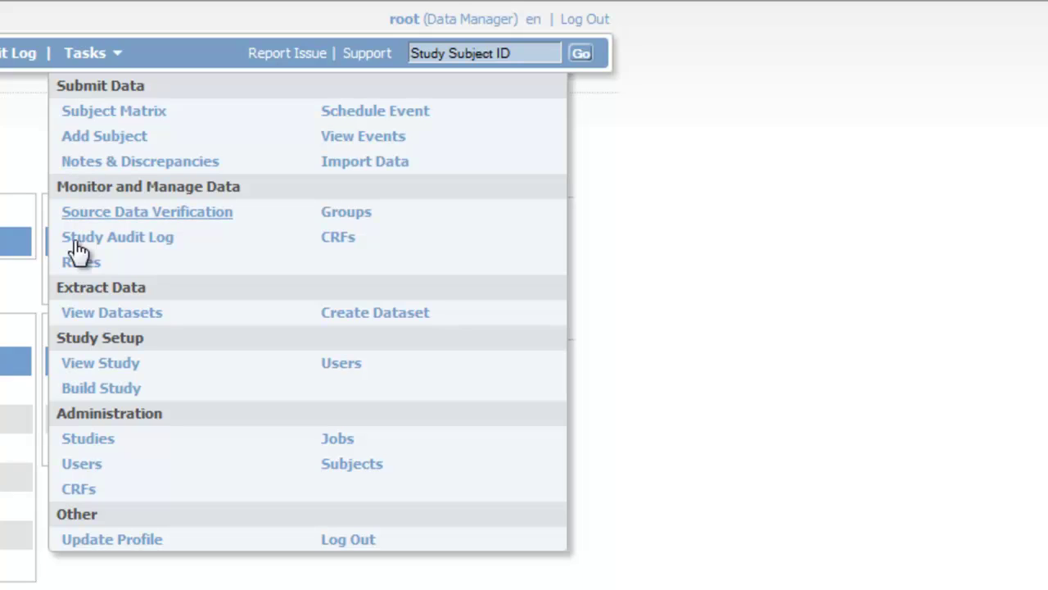
{"action": "left_click", "coordinate": [78, 491]}
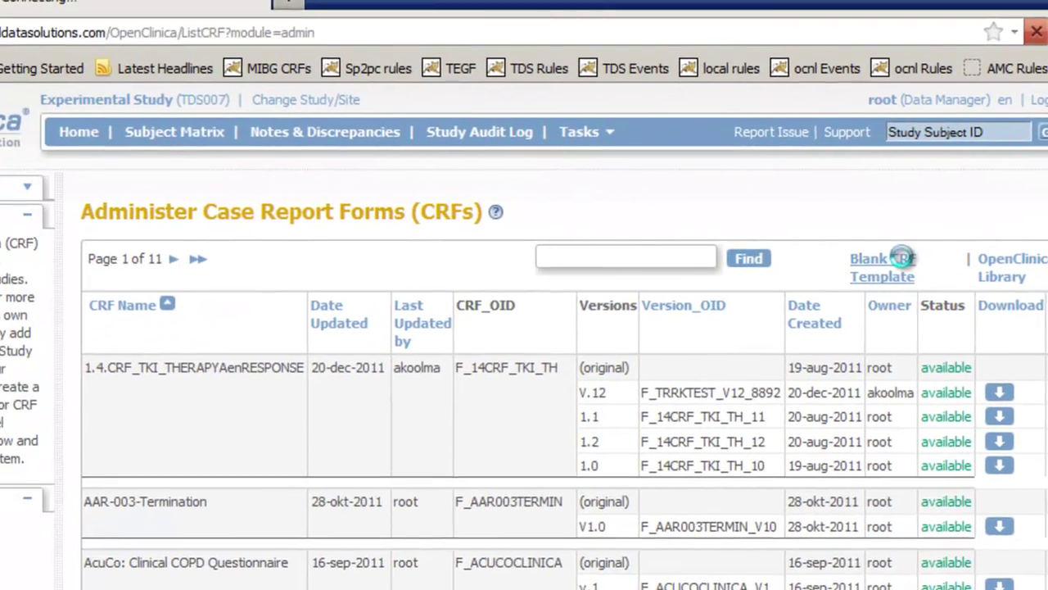
{"action": "left_click", "coordinate": [607, 223]}
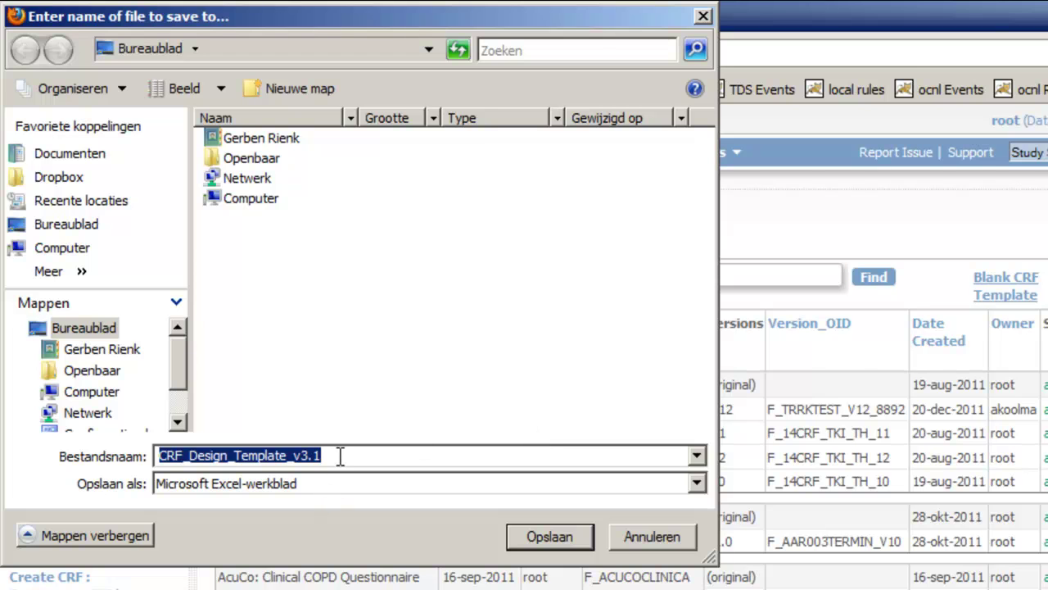
{"action": "type", "text": "aCrf"}
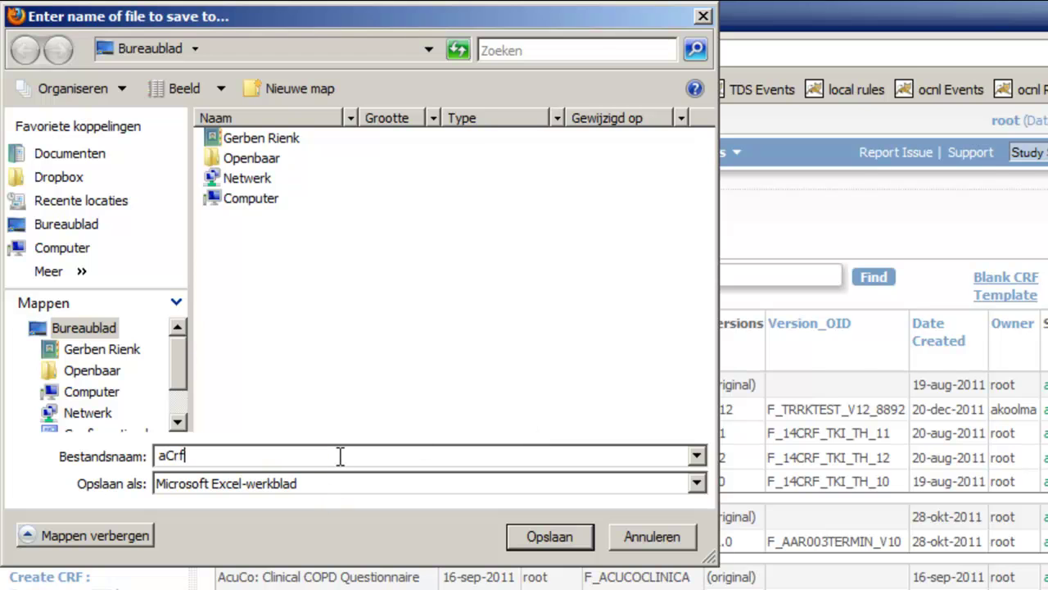
{"action": "left_click", "coordinate": [556, 535]}
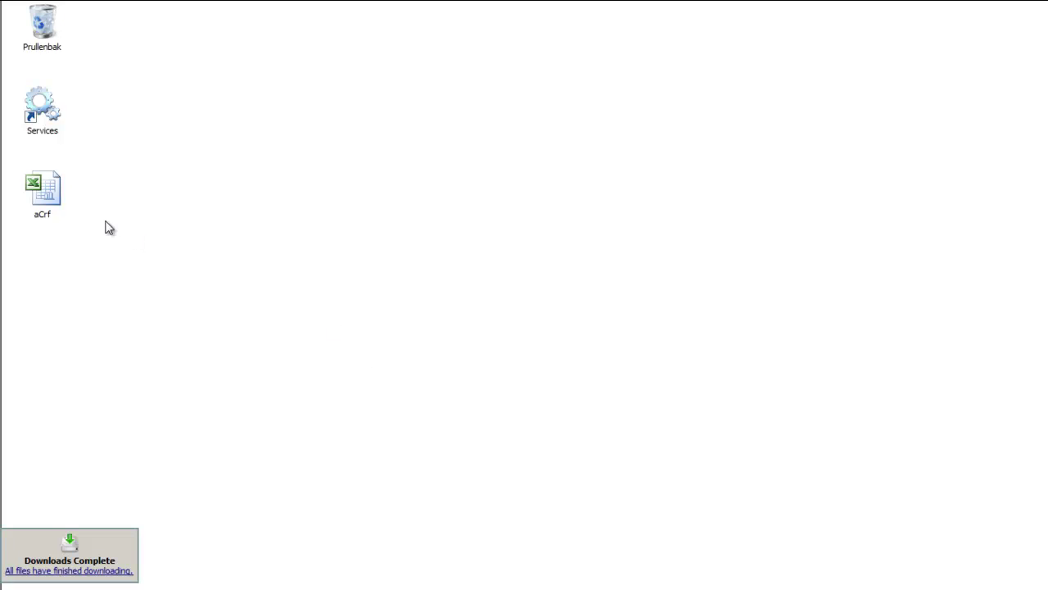
Open the aCrf workbook in Excel and enter the CRF name "TDS: repeating items group" with version "v.1"
{"action": "double_click", "coordinate": [58, 201]}
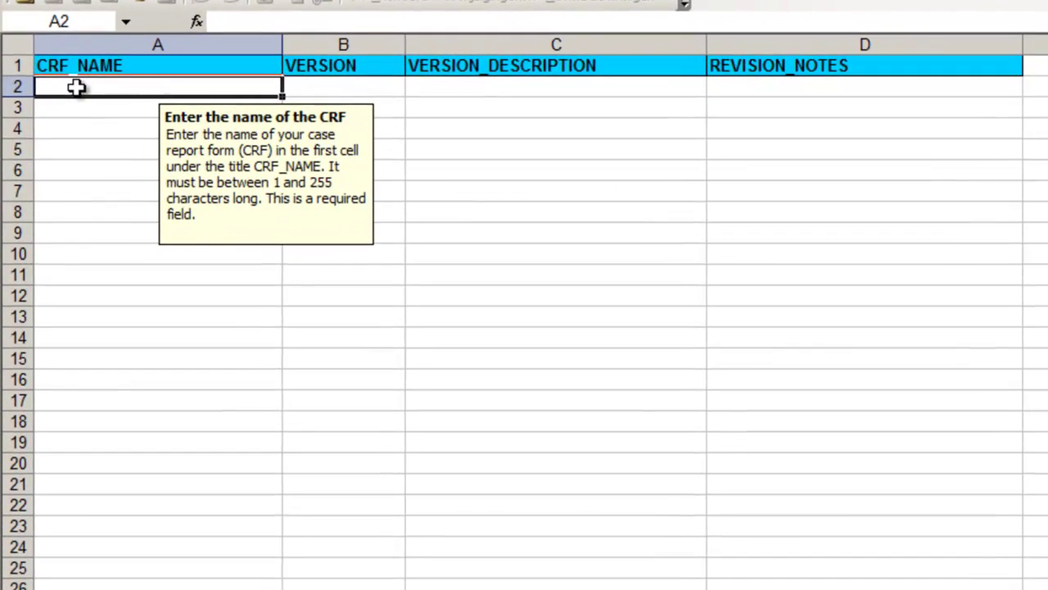
{"action": "type", "text": "TDS"}
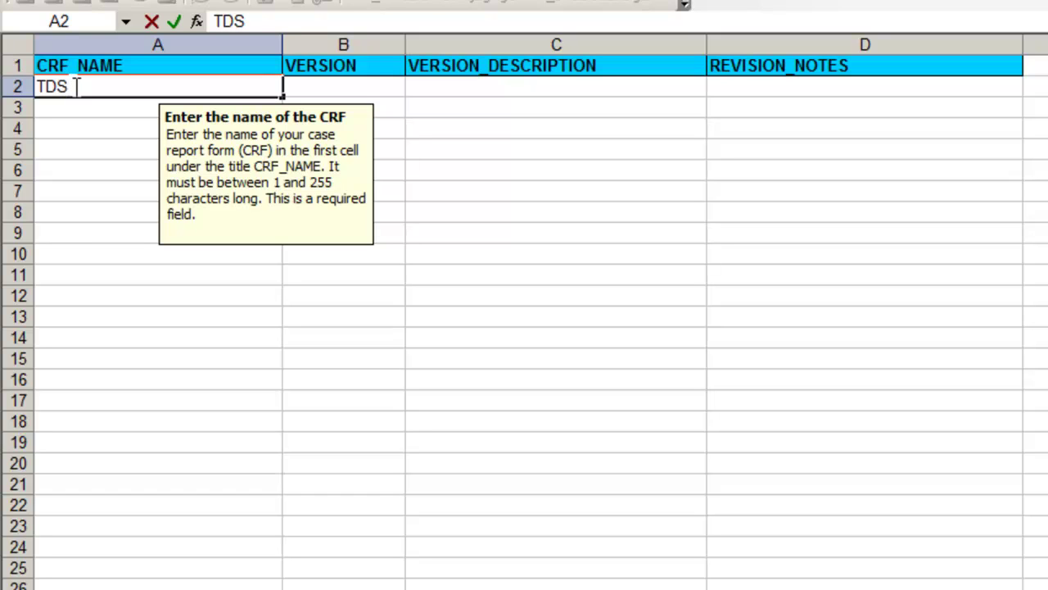
{"action": "type", "text": ": repeating items group"}
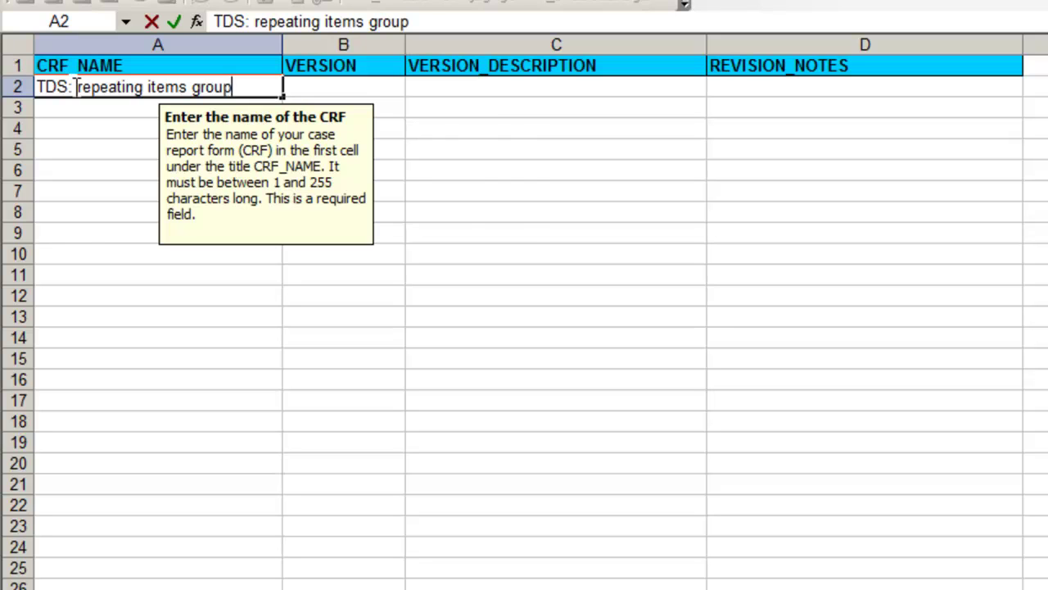
{"action": "key", "text": "Tab"}
{"action": "type", "text": "v.1"}
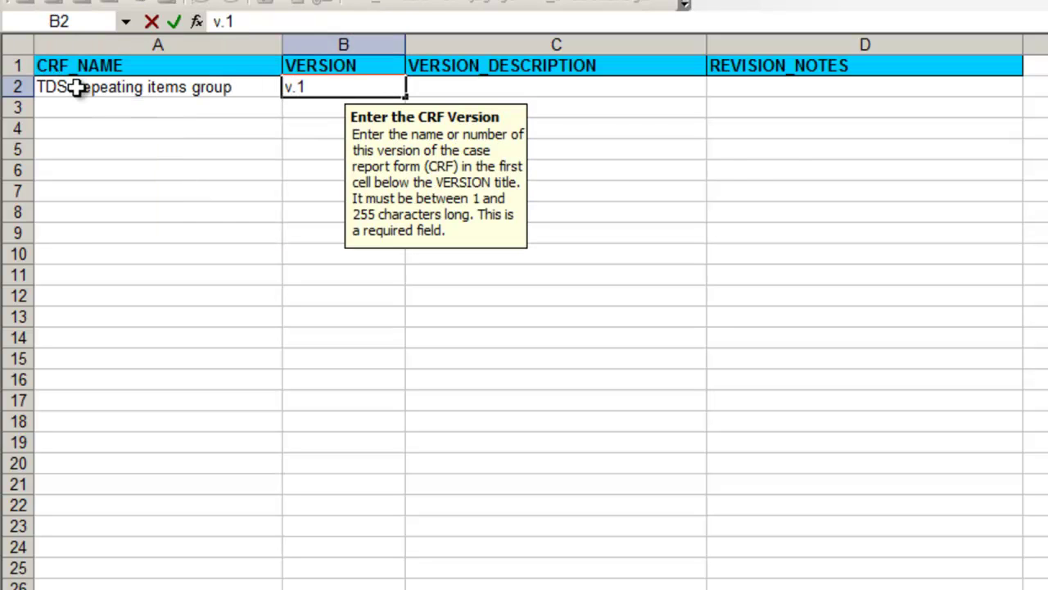
{"action": "key", "text": "Tab"}
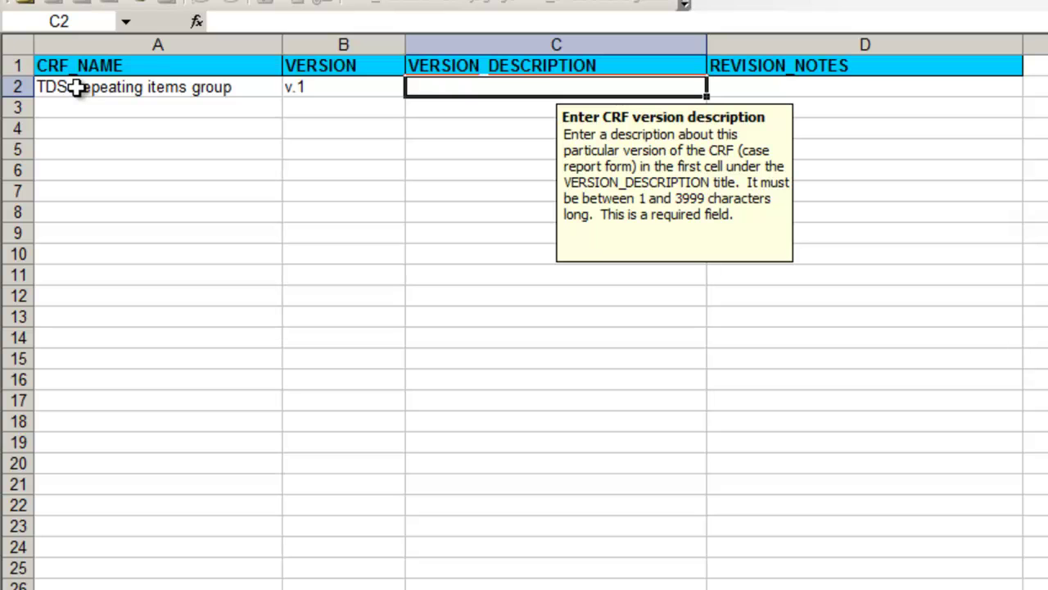
Enter "Initial version" as the version description and "TrialDataSolutions" as the revision notes
{"action": "type", "text": "Initia"}
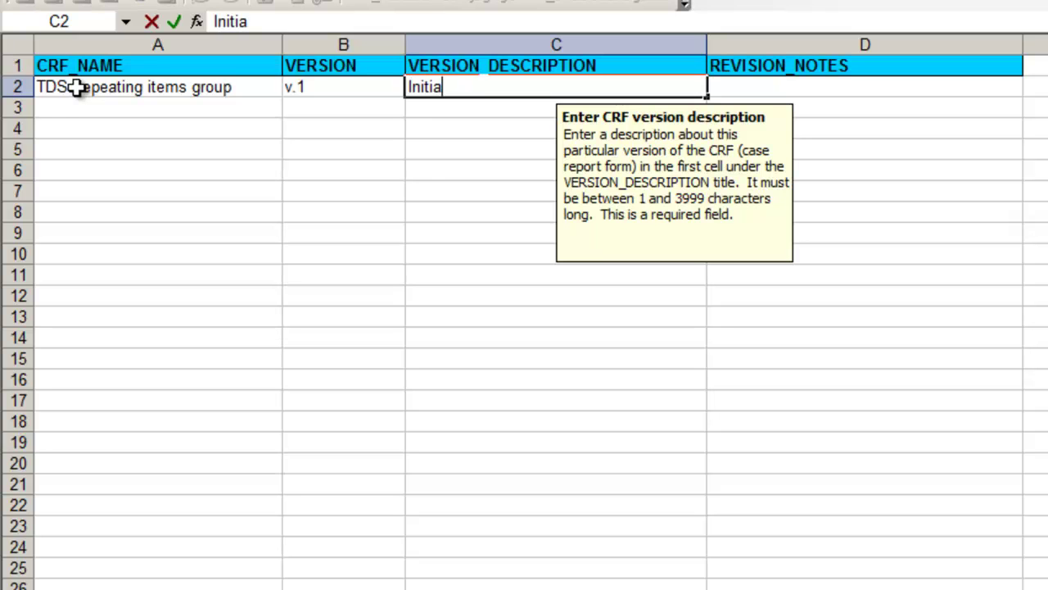
{"action": "type", "text": "l version"}
{"action": "key", "text": "Tab"}
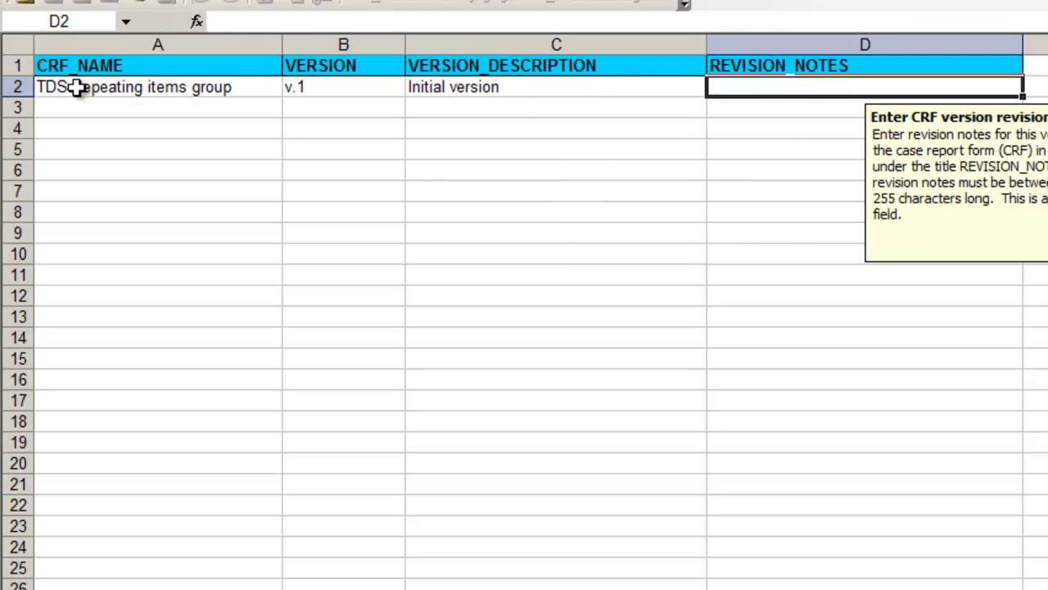
{"action": "type", "text": "Tr"}
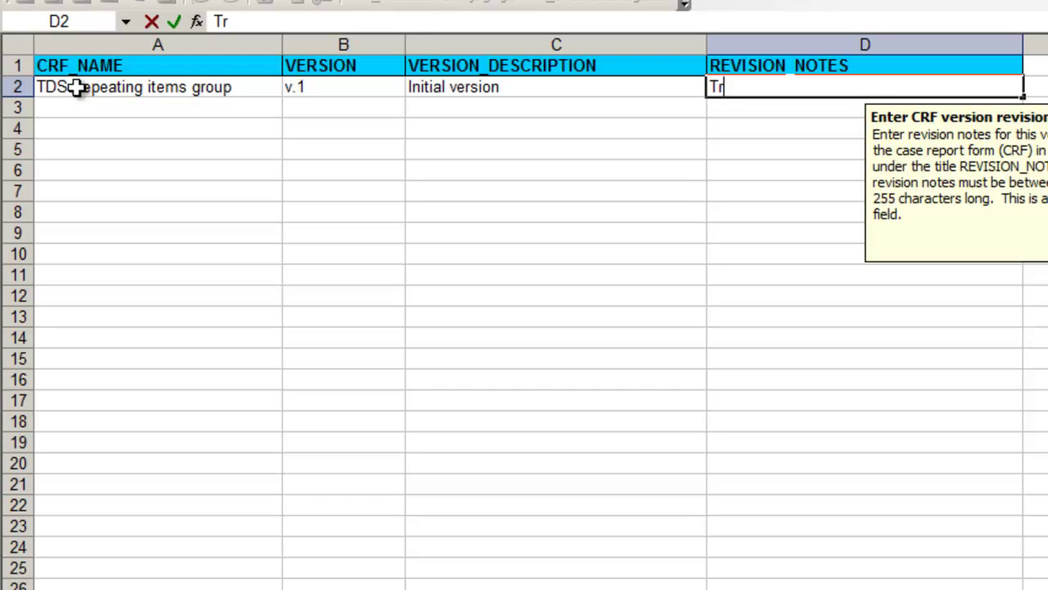
{"action": "type", "text": "ialDataSol"}
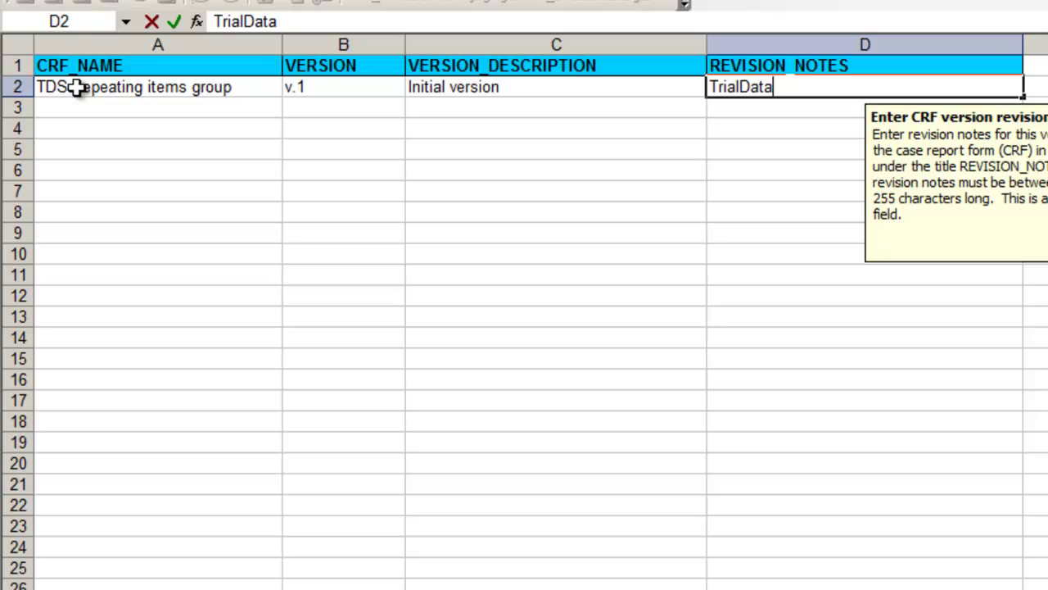
{"action": "type", "text": "utions"}
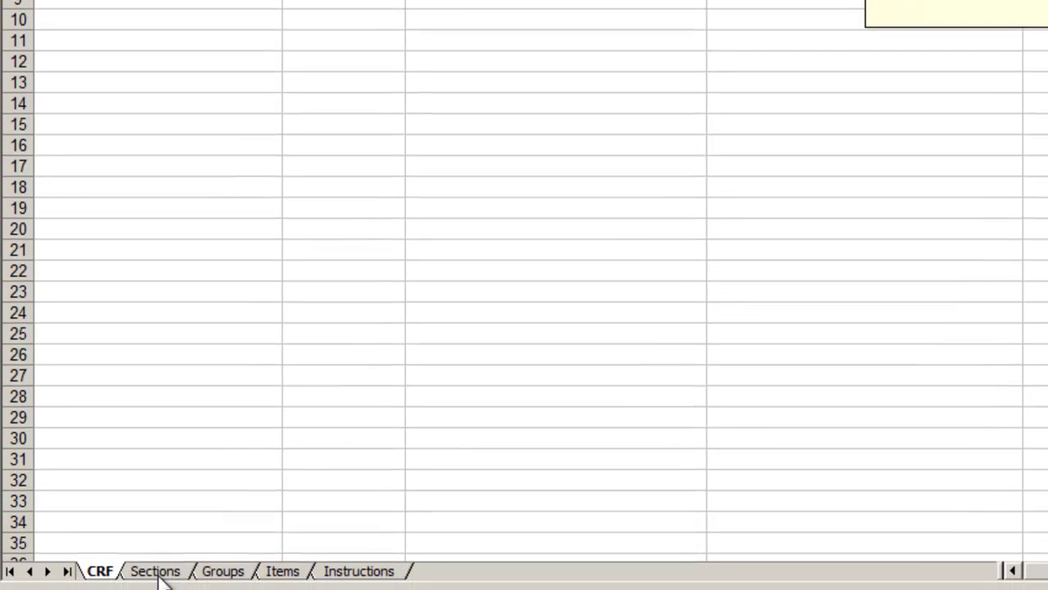
Define a section on the Sections sheet with the label "Exerc." and the title "Exercise test"
{"action": "left_click", "coordinate": [158, 573]}
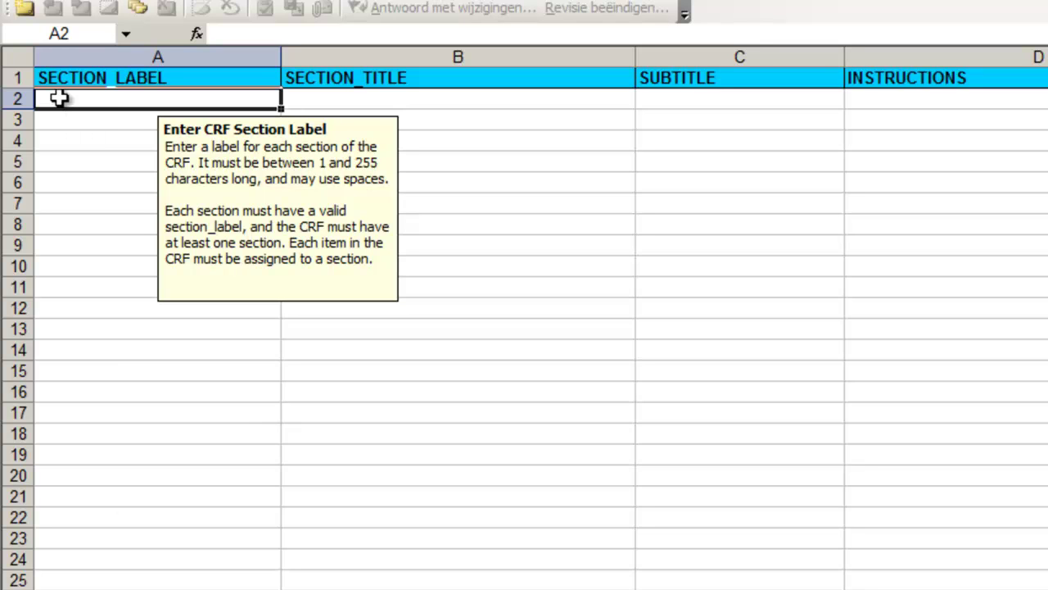
{"action": "type", "text": "Exe"}
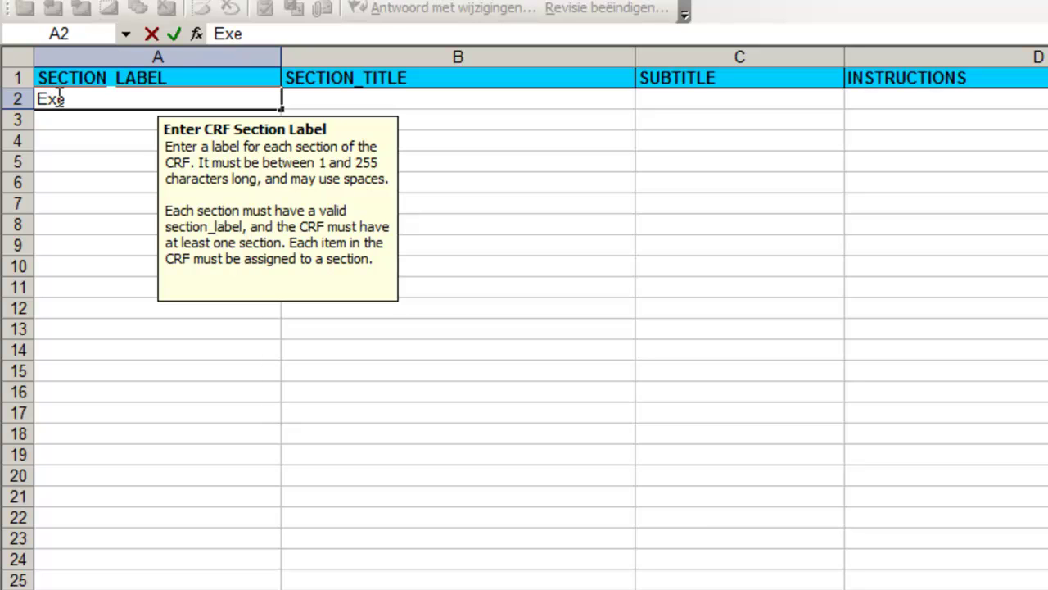
{"action": "type", "text": "rc."}
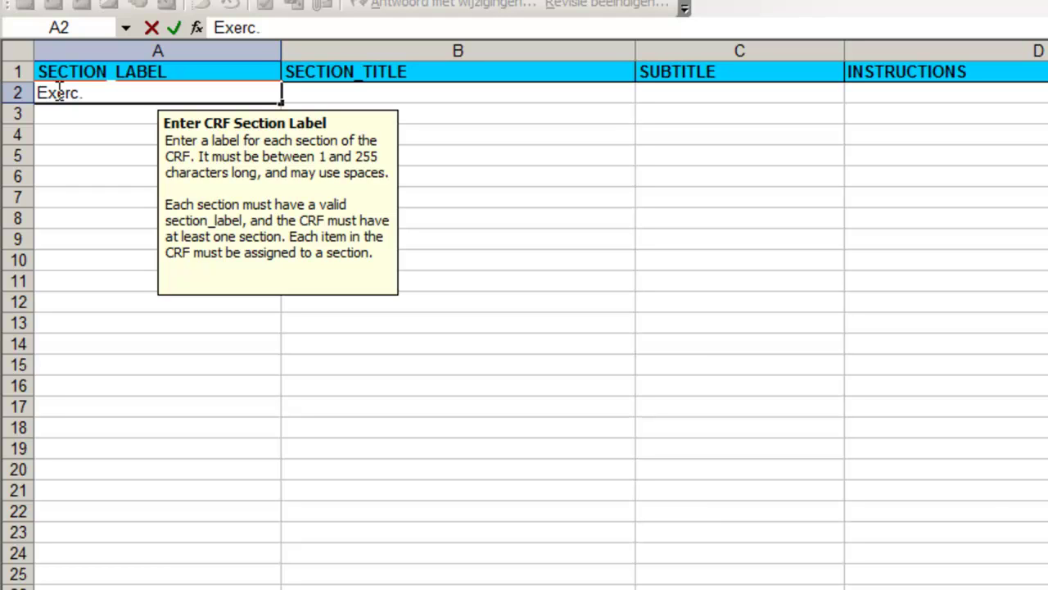
{"action": "key", "text": "Tab"}
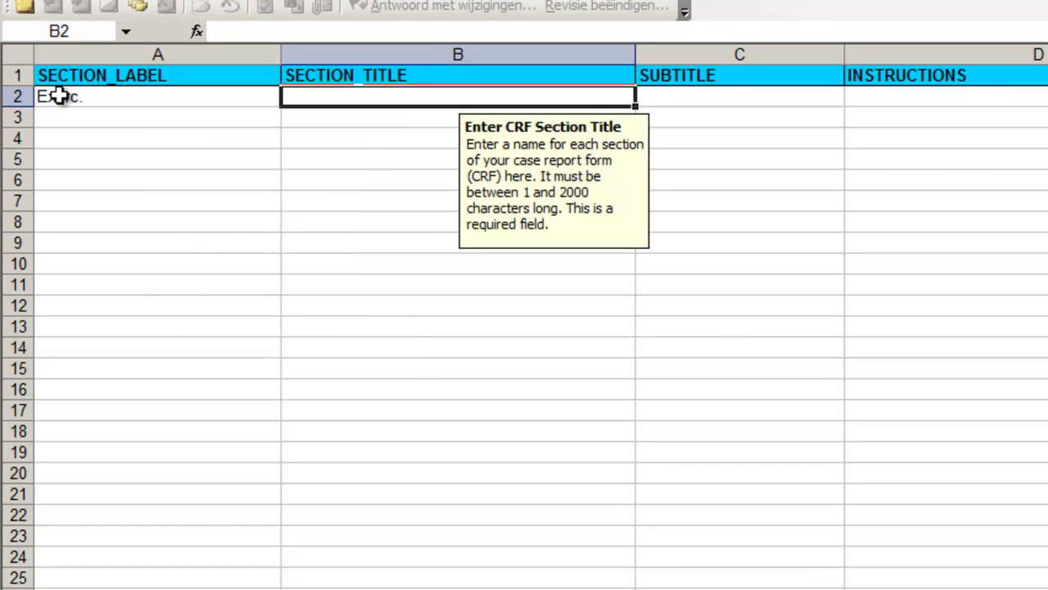
{"action": "type", "text": "Exerc"}
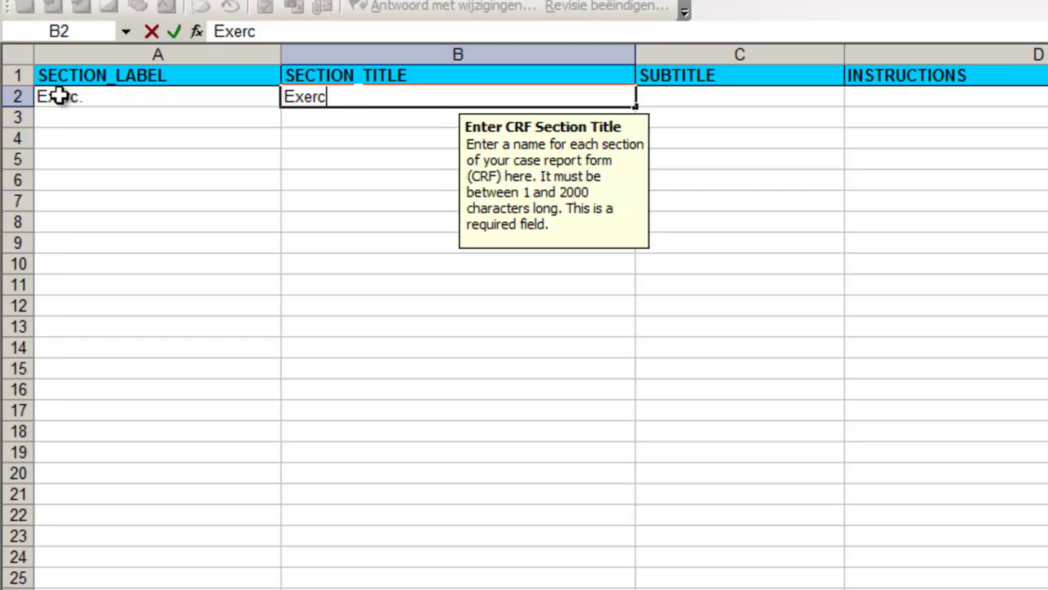
{"action": "type", "text": "ise te"}
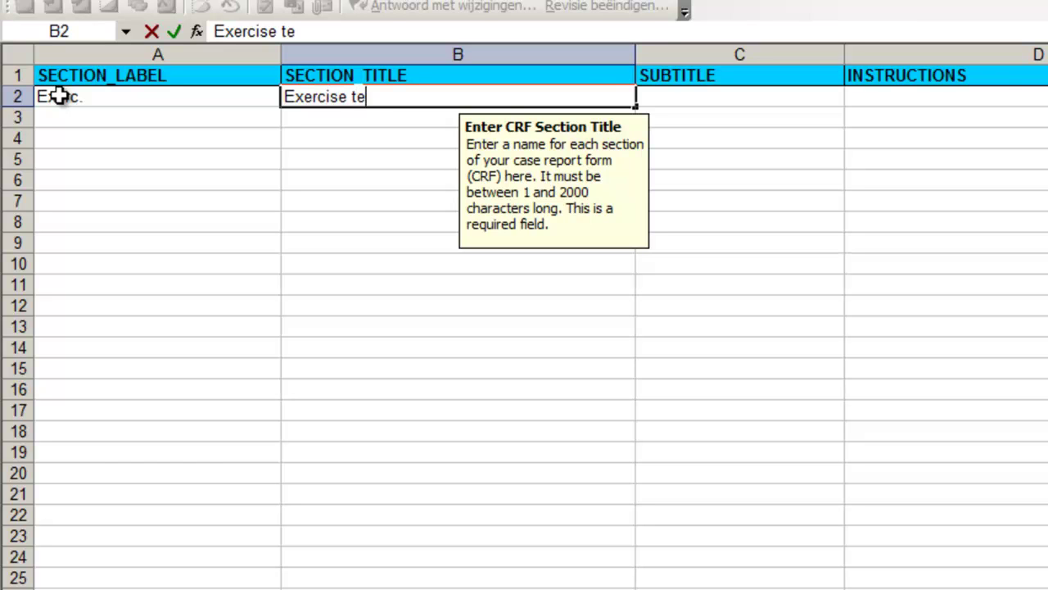
{"action": "type", "text": "st"}
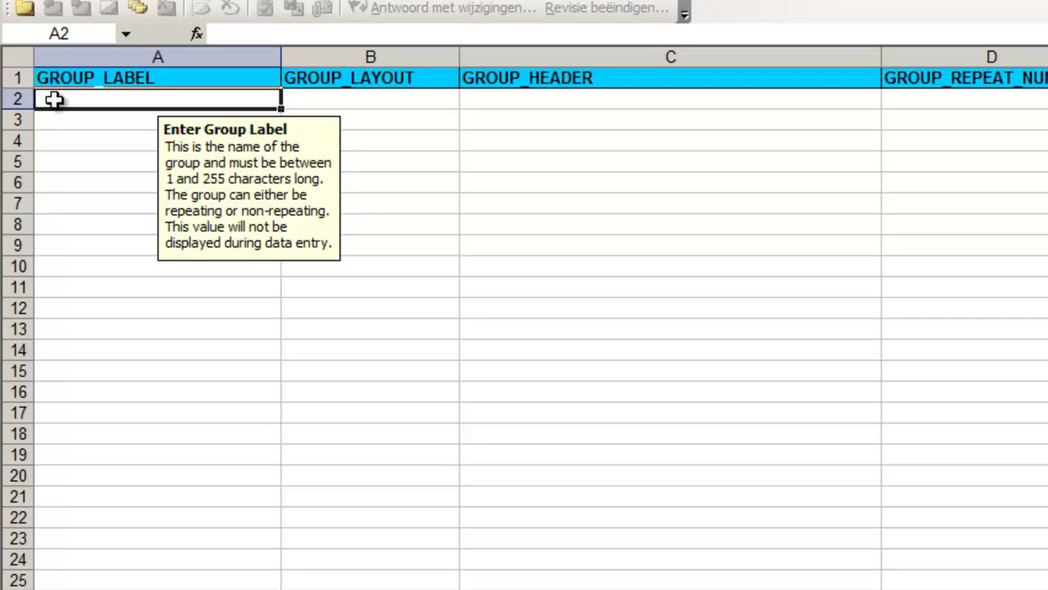
Define a group on the Groups sheet with the label "ListOfMeasurements" and the layout GRID
{"action": "type", "text": "Li"}
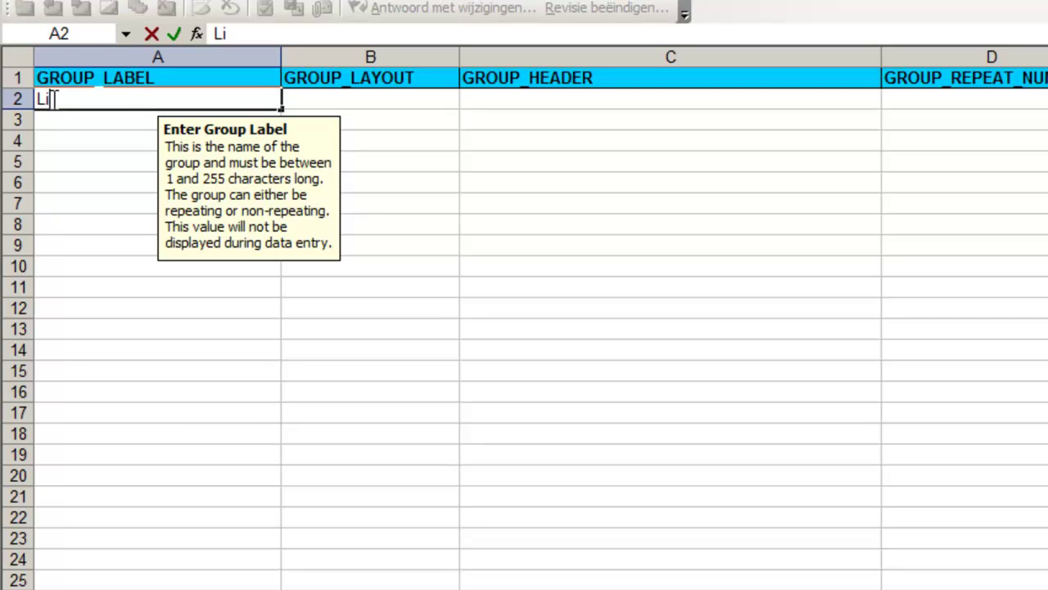
{"action": "type", "text": "stOf"}
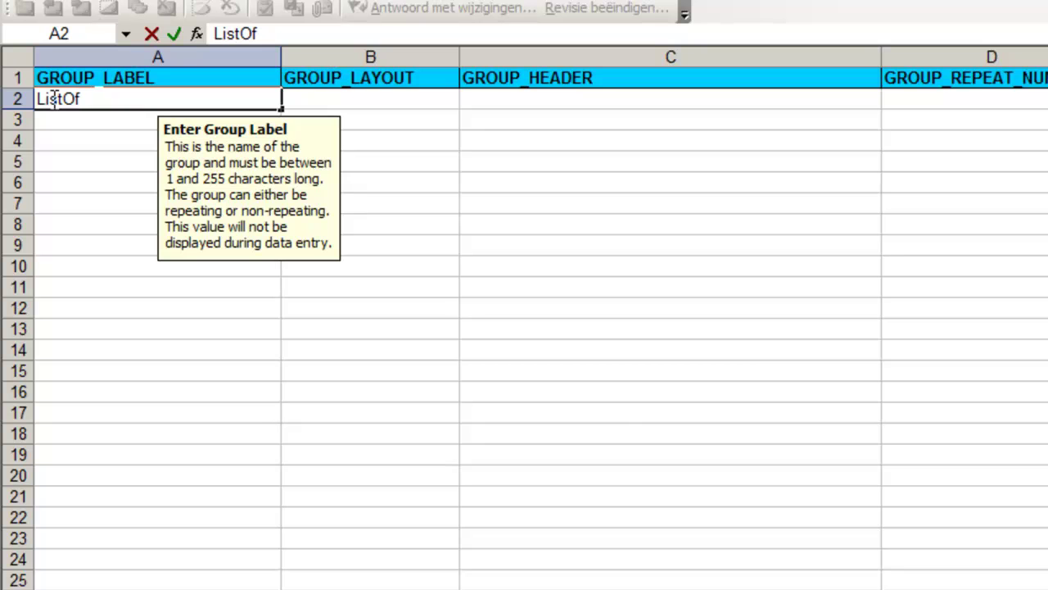
{"action": "type", "text": "Measurements"}
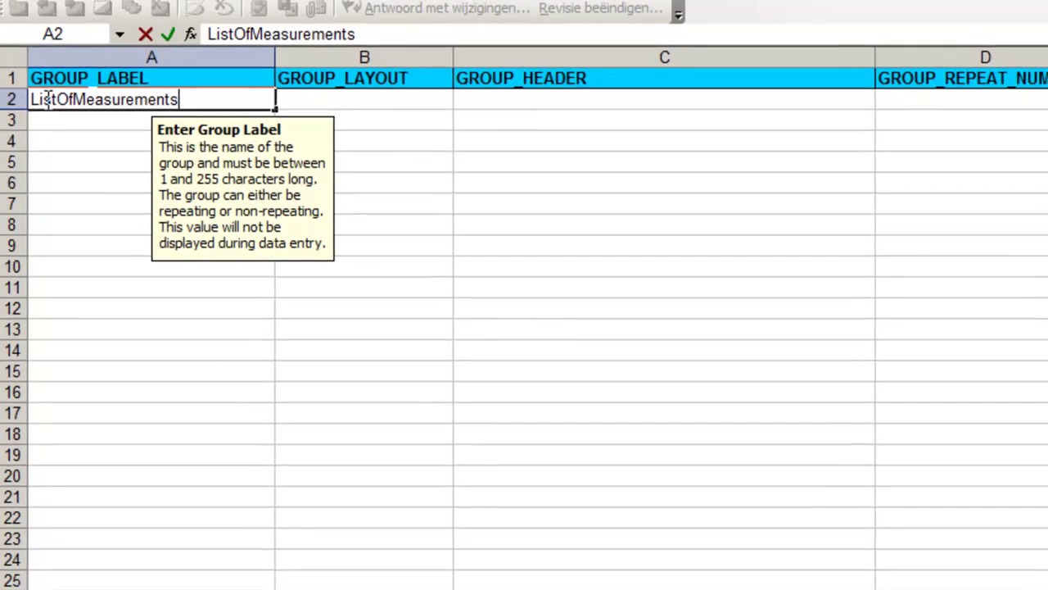
{"action": "key", "text": "Tab"}
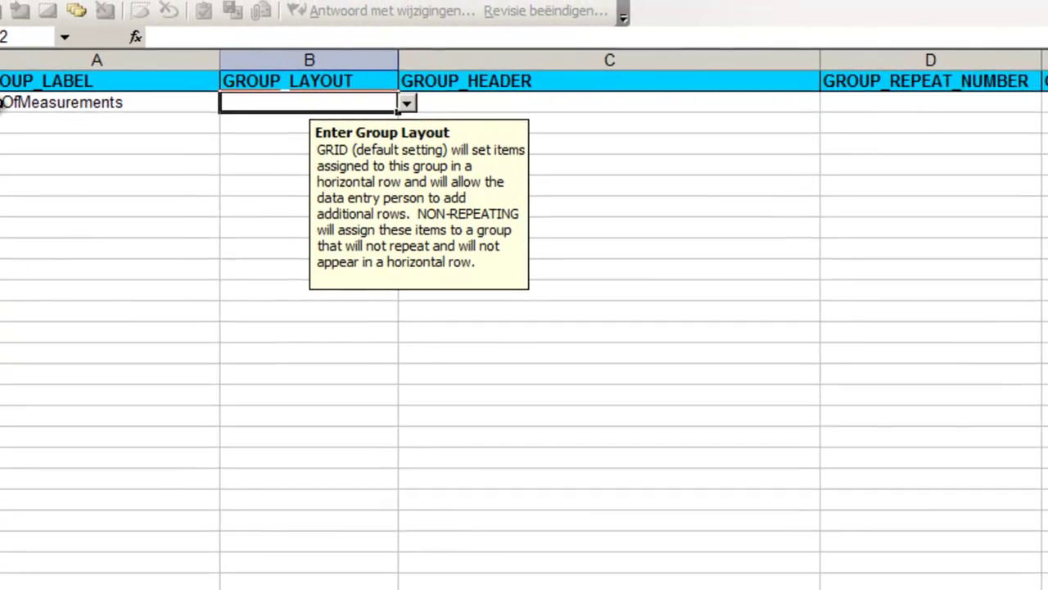
{"action": "type", "text": "GRID"}
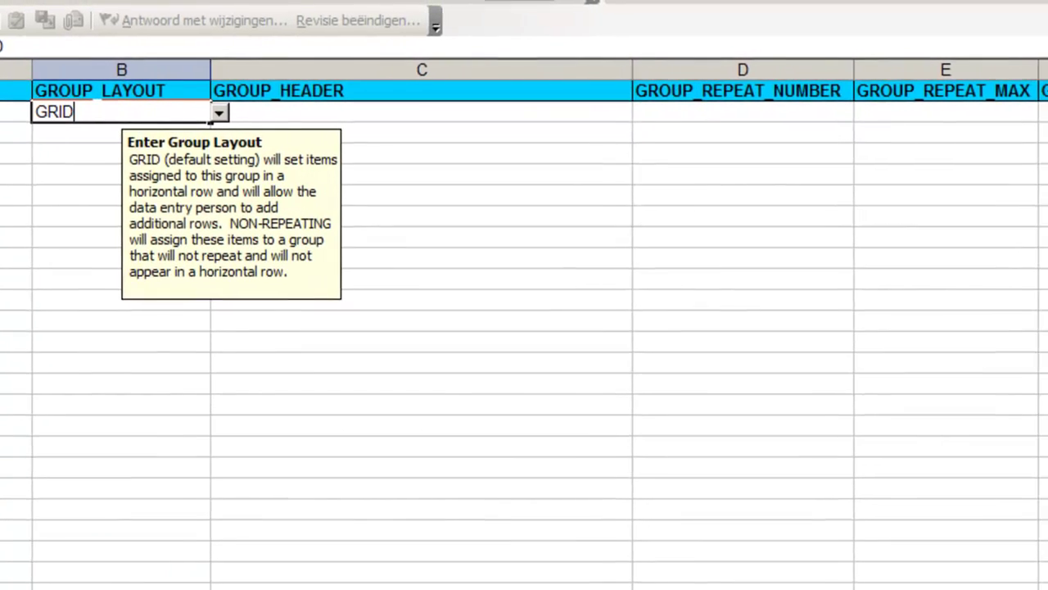
{"action": "key", "text": "Tab"}
Set the group's repeat number to 5 and its repeat maximum to 10, leaving the group header blank
{"action": "key", "text": "Tab"}
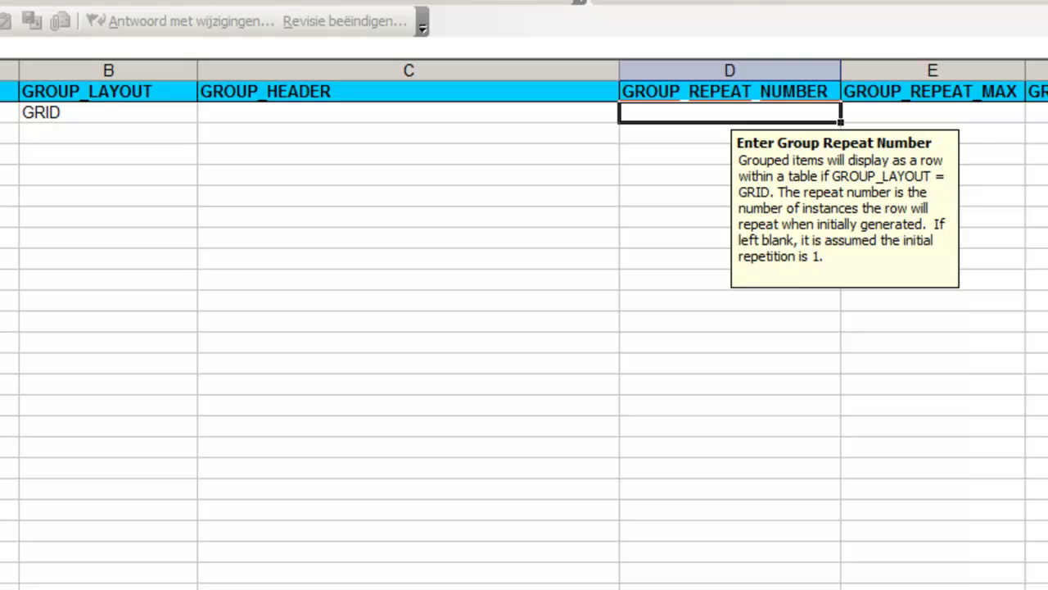
{"action": "type", "text": "5"}
{"action": "key", "text": "Tab"}
{"action": "type", "text": "10"}
{"action": "key", "text": "Home"}
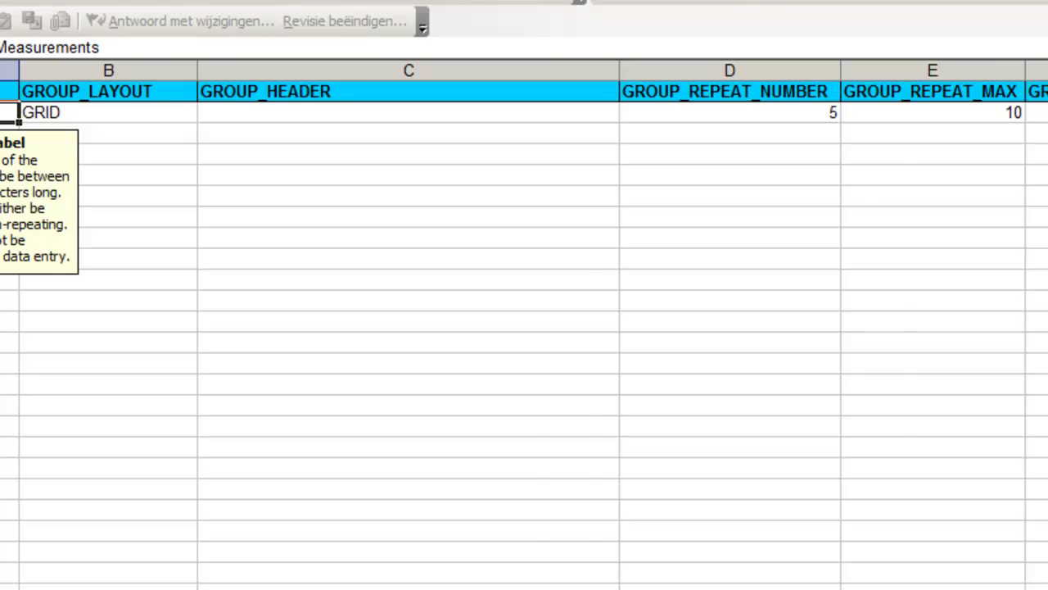
Freeze the panes on the Items sheet at cell B2 to lock the header row and the ITEM_NAME column
{"action": "key", "text": "ctrl+Page_Down"}
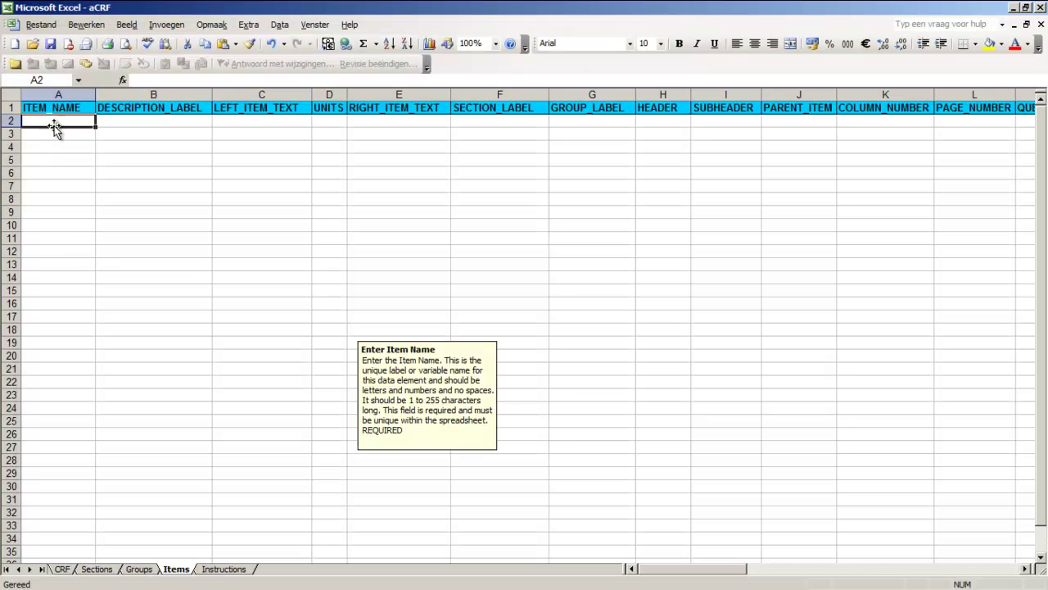
{"action": "left_click", "coordinate": [136, 122]}
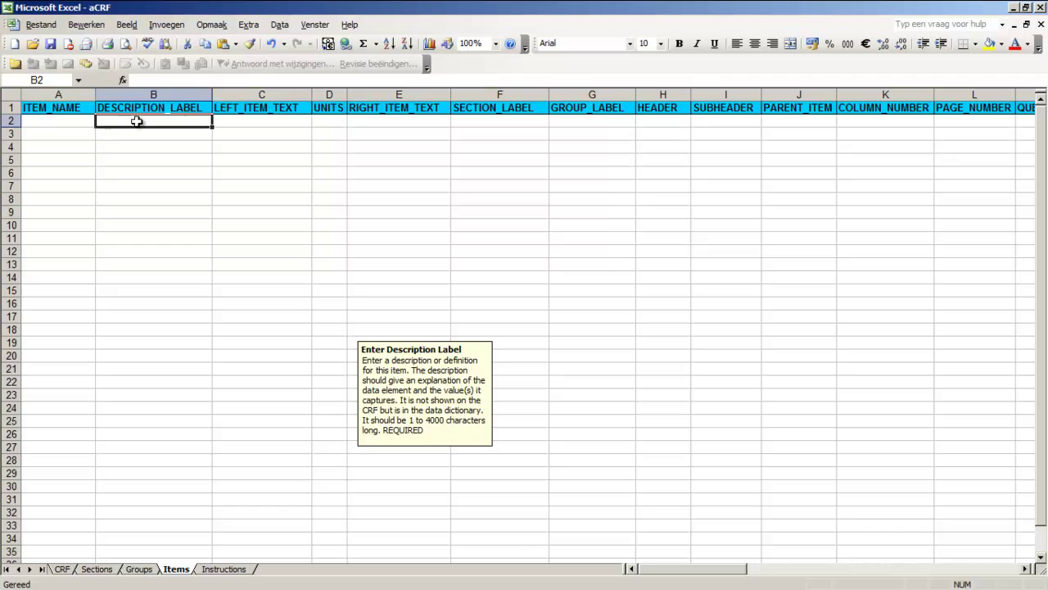
{"action": "key", "text": "Left"}
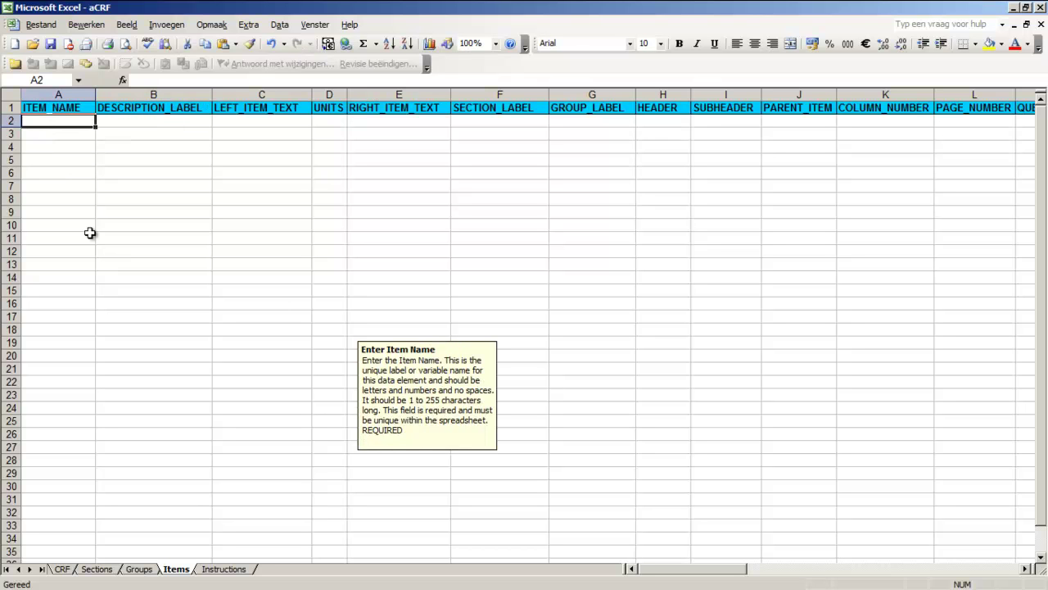
{"action": "key", "text": "Right"}
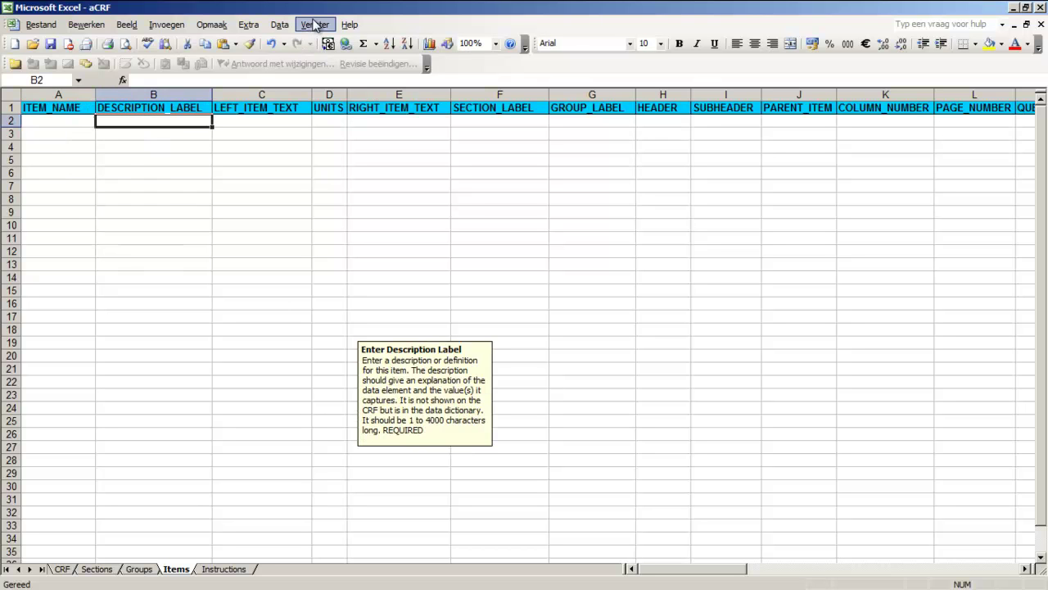
{"action": "left_click", "coordinate": [314, 24]}
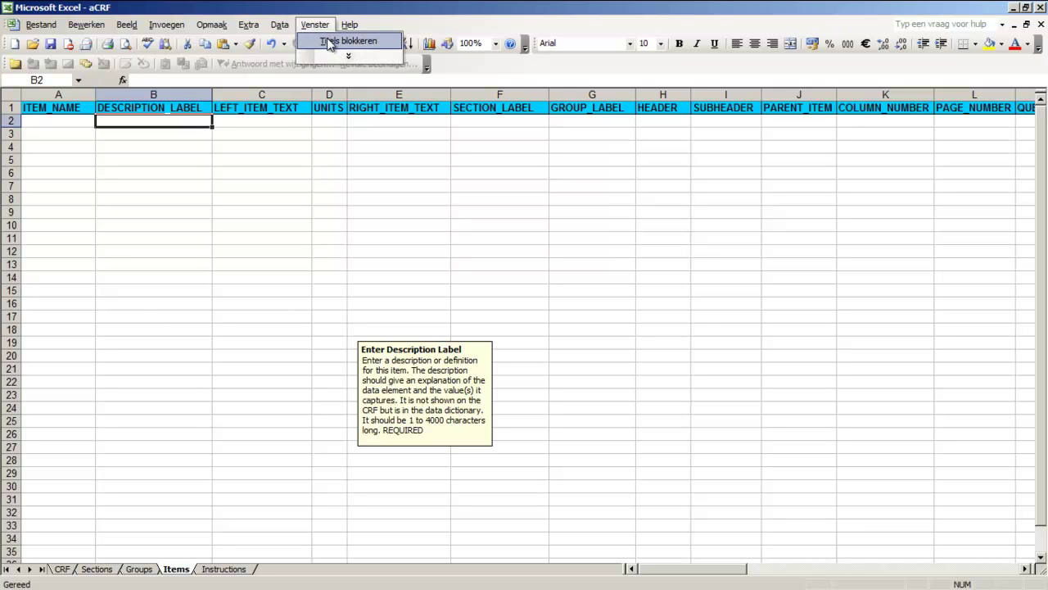
{"action": "left_click", "coordinate": [327, 41]}
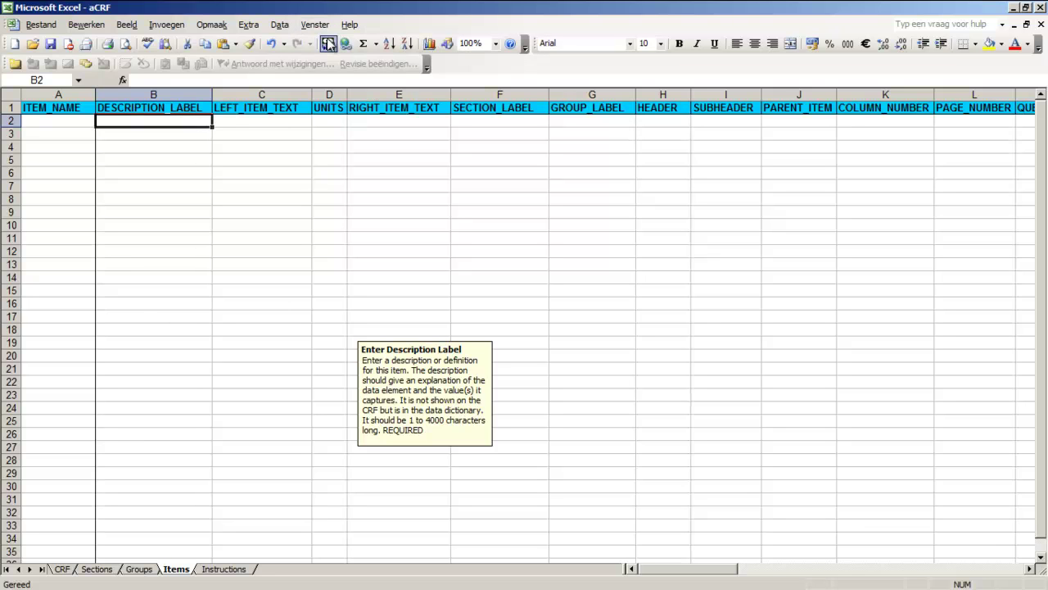
Add a first item in row 2 named "VisitDate" with the description "Date of visit" and the left item text "Visit date"
{"action": "left_click", "coordinate": [78, 121]}
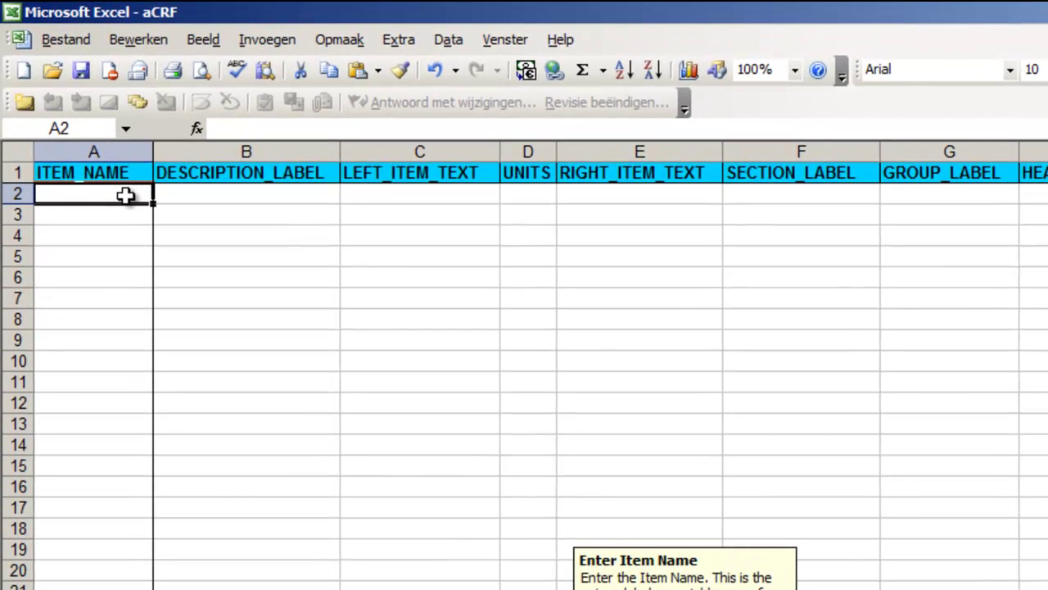
{"action": "type", "text": "Vis"}
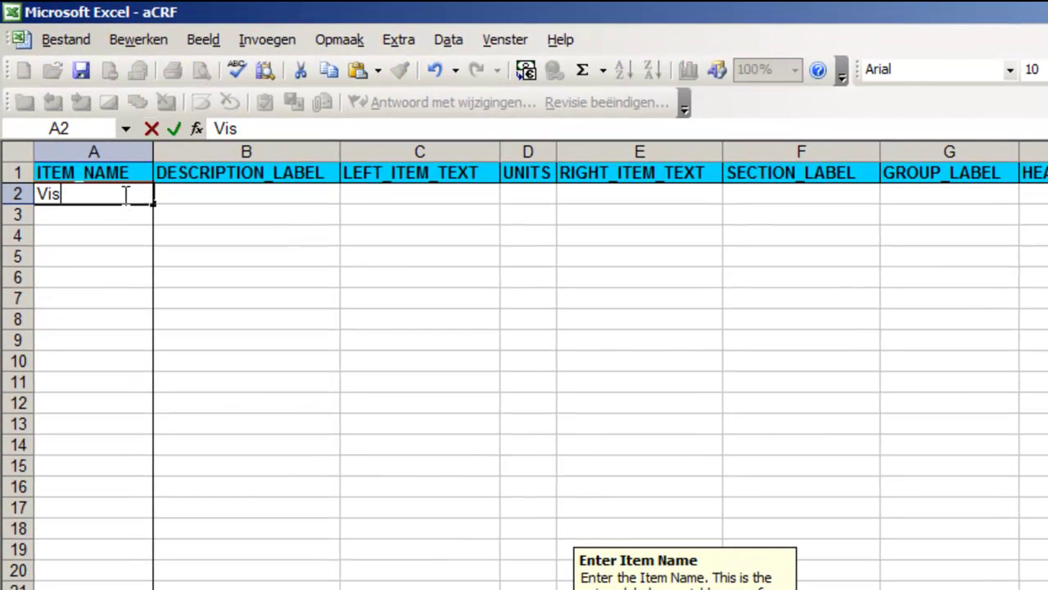
{"action": "type", "text": "itDate"}
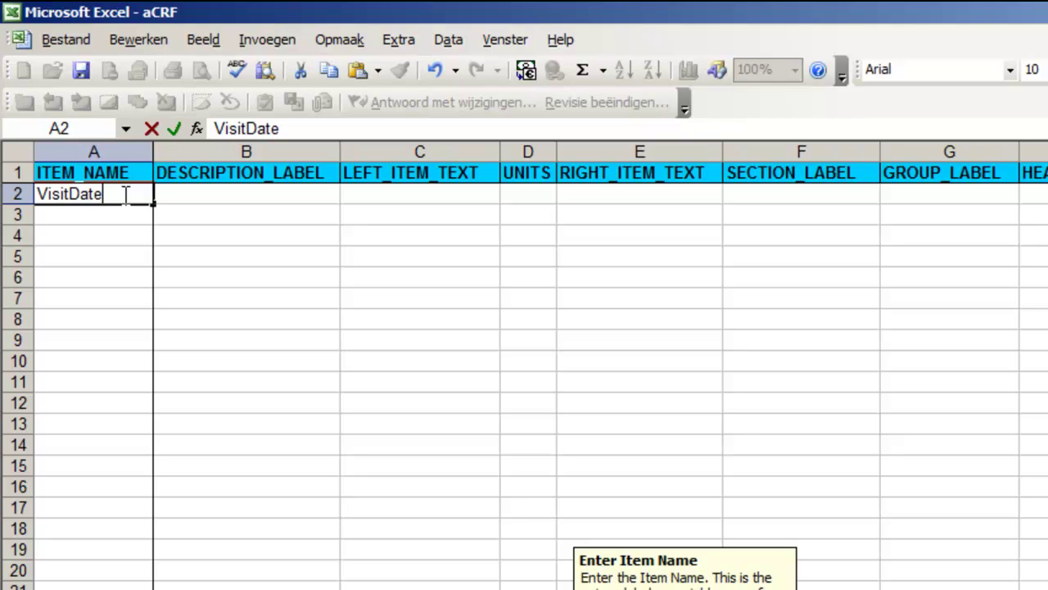
{"action": "key", "text": "Tab"}
{"action": "type", "text": "Date "}
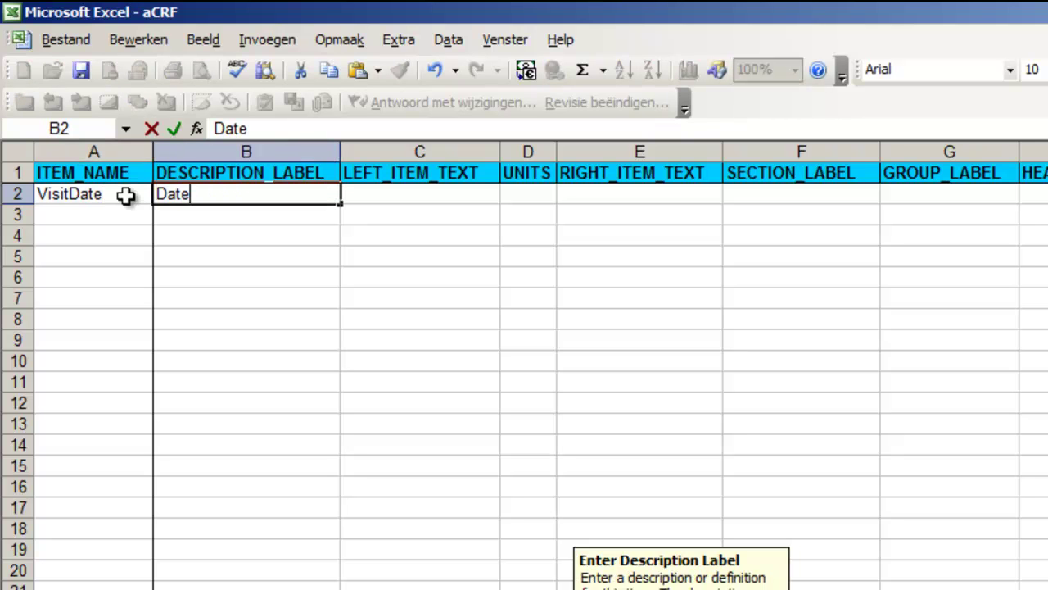
{"action": "type", "text": "of vis"}
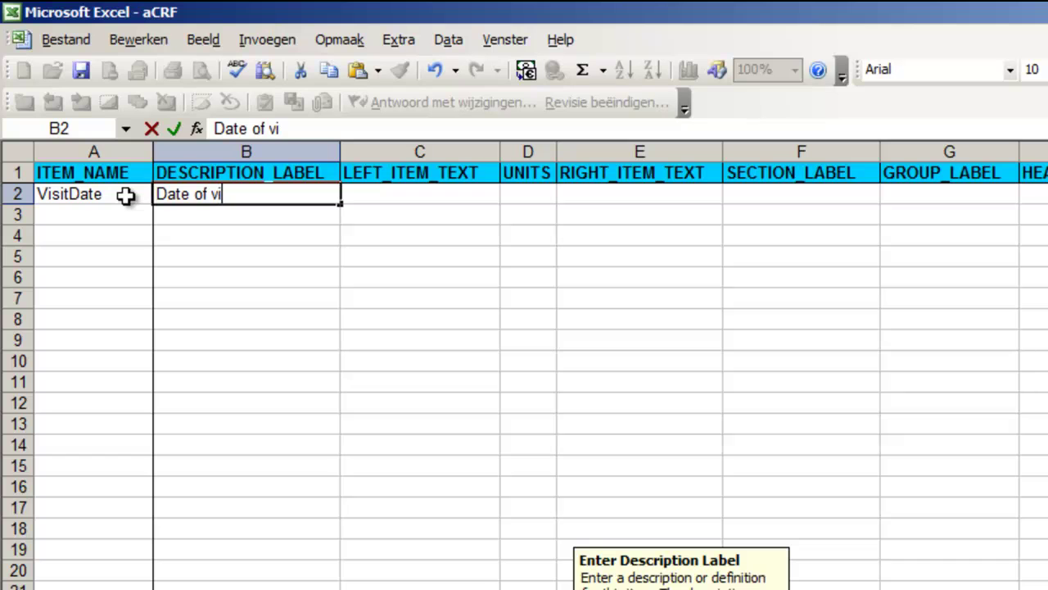
{"action": "type", "text": "it"}
{"action": "key", "text": "Tab"}
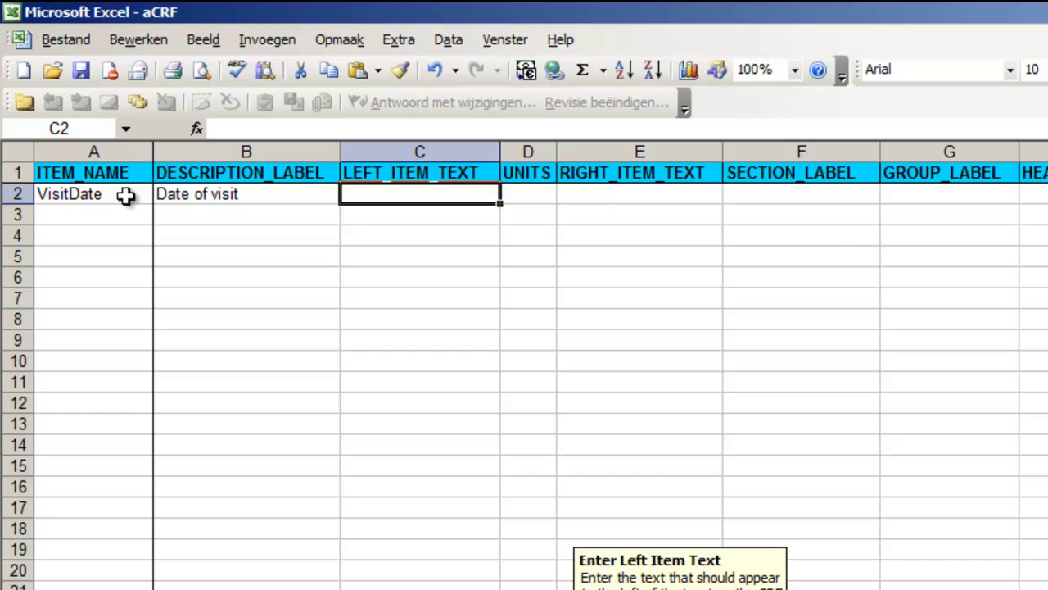
{"action": "type", "text": "Visit date"}
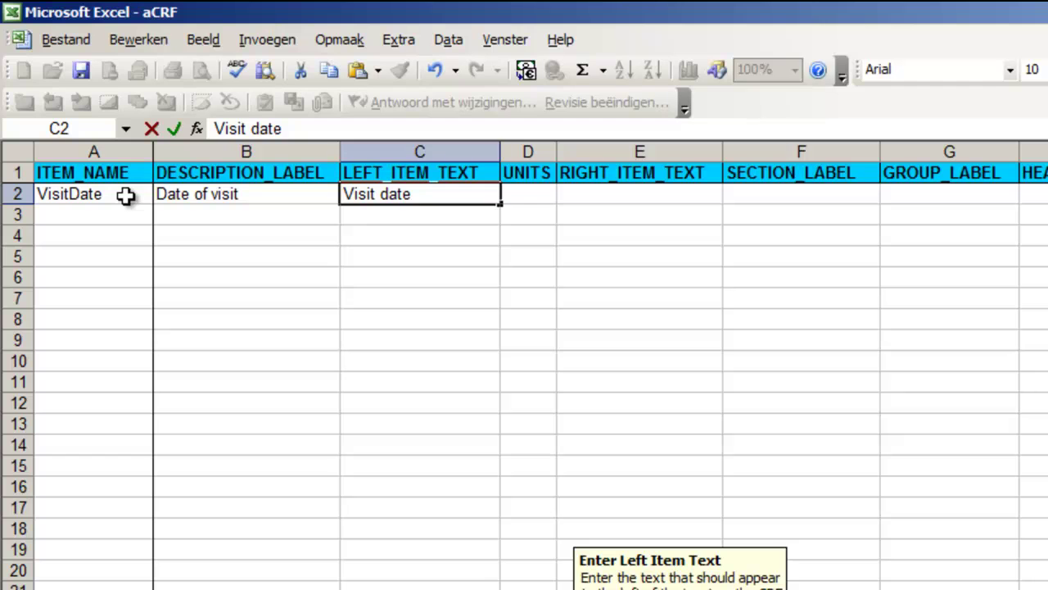
Assign the VisitDate item to section "Exerc." and group "ListOfMeasurements", leaving its units and right item text blank
{"action": "key", "text": "Tab"}
{"action": "key", "text": "Tab"}
{"action": "key", "text": "Tab"}
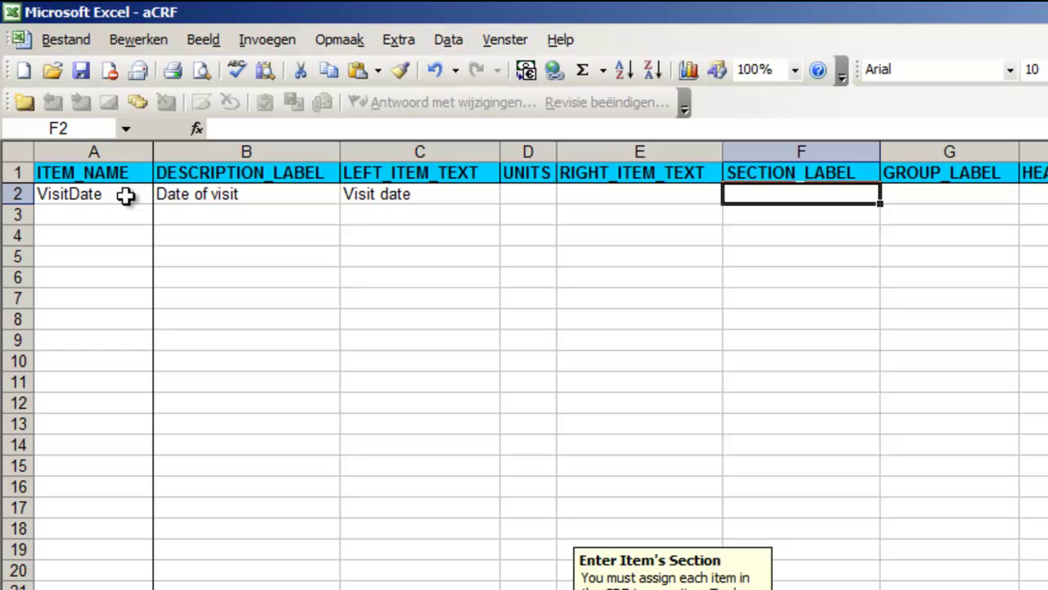
{"action": "type", "text": "Exerc"}
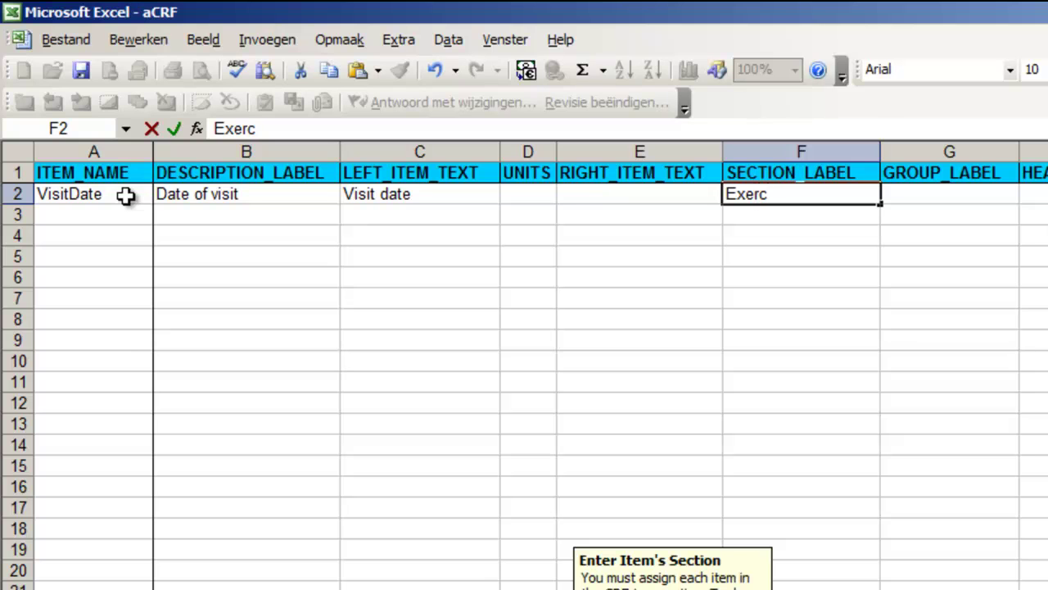
{"action": "type", "text": "."}
{"action": "key", "text": "Tab"}
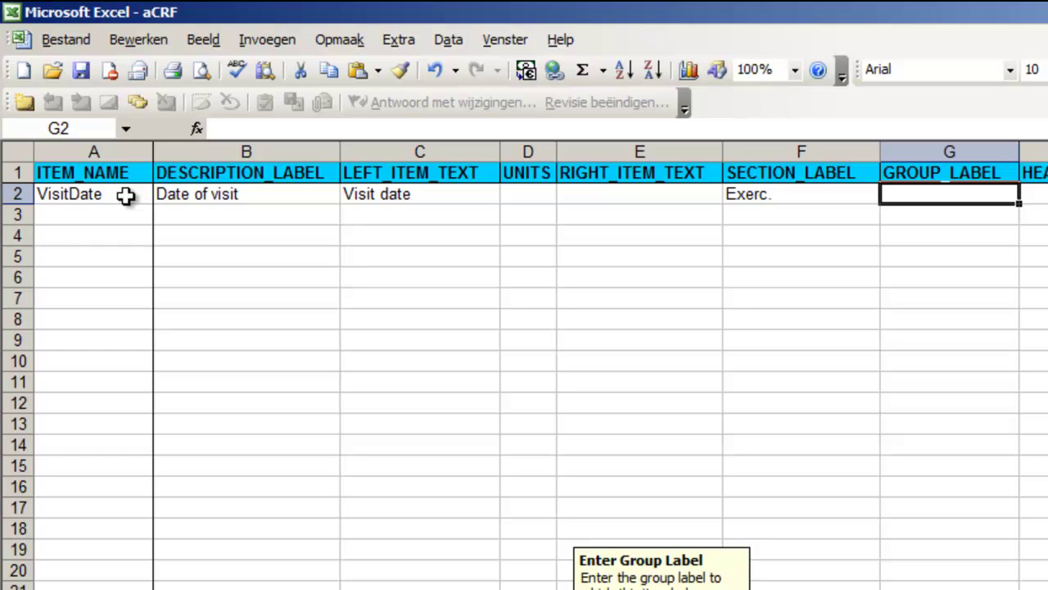
{"action": "type", "text": "List"}
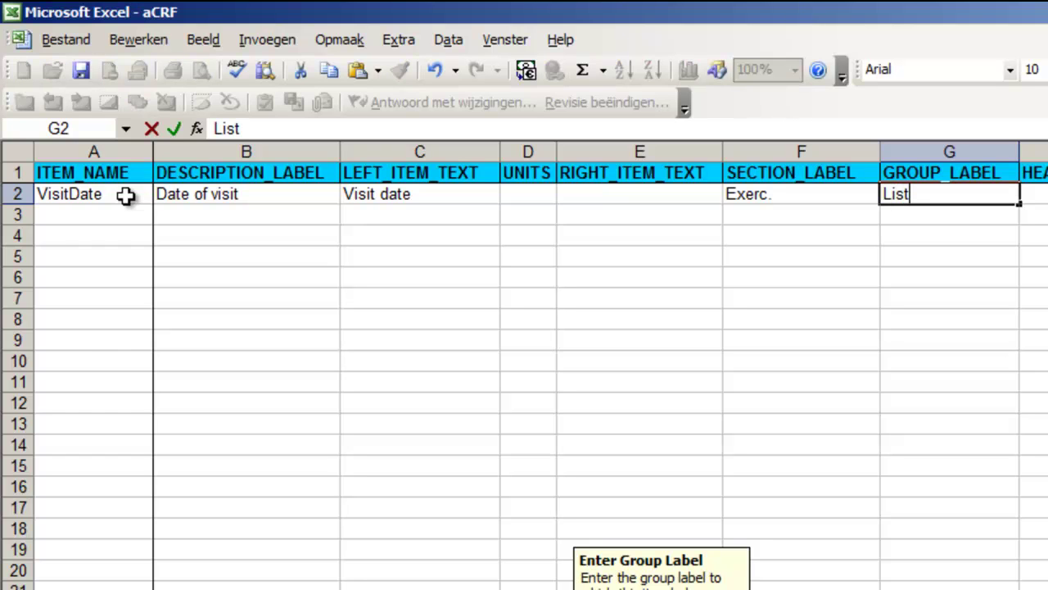
{"action": "type", "text": "OfMeas"}
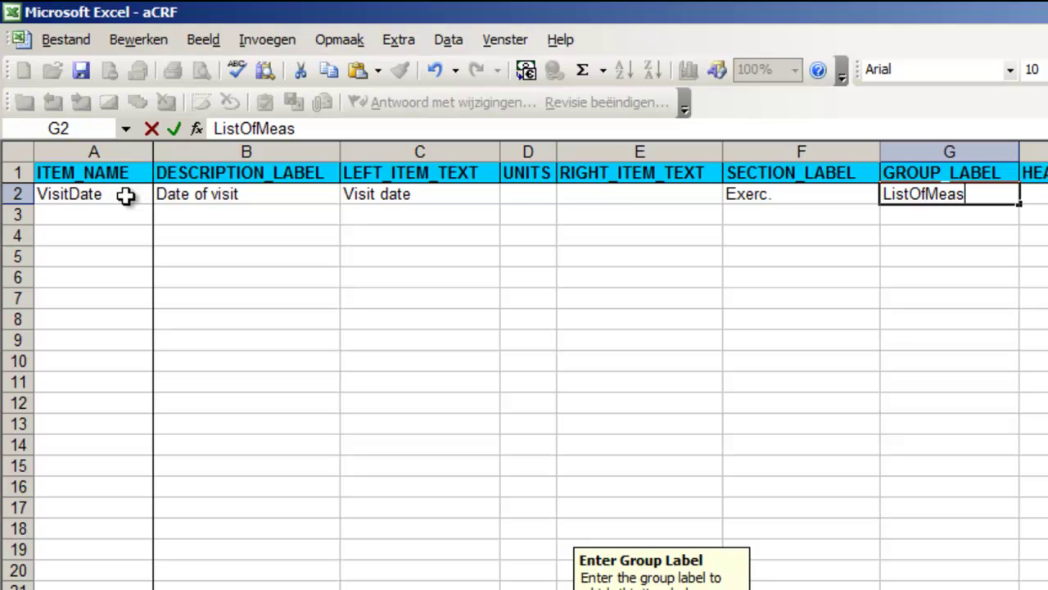
{"action": "type", "text": "ureme"}
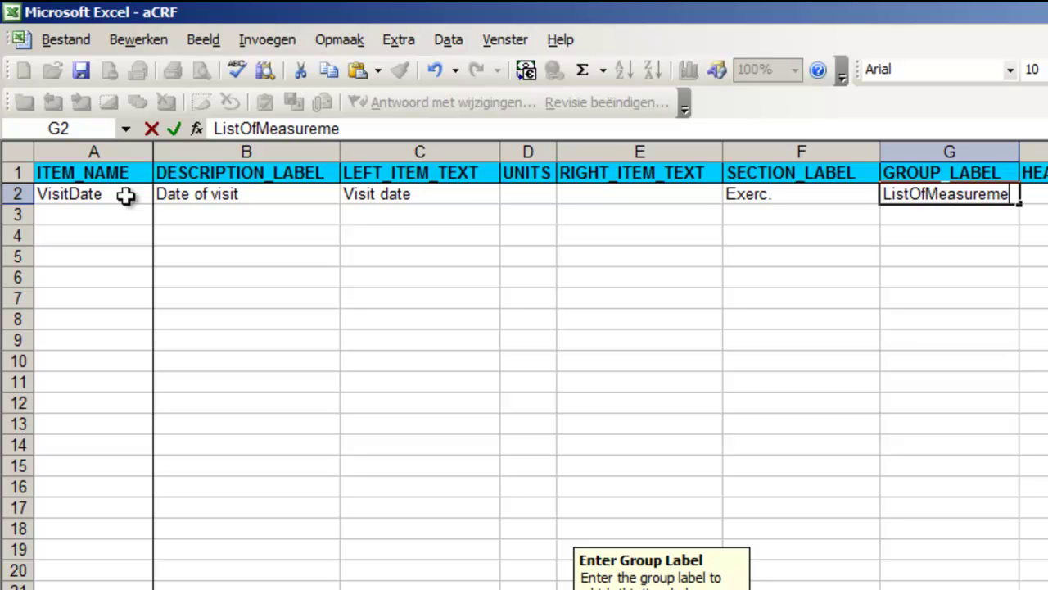
{"action": "type", "text": "nts"}
Set the VisitDate item's response type to text, leaving the columns from HEADER to QUESTION_NUMBER blank
{"action": "key", "text": "Tab"}
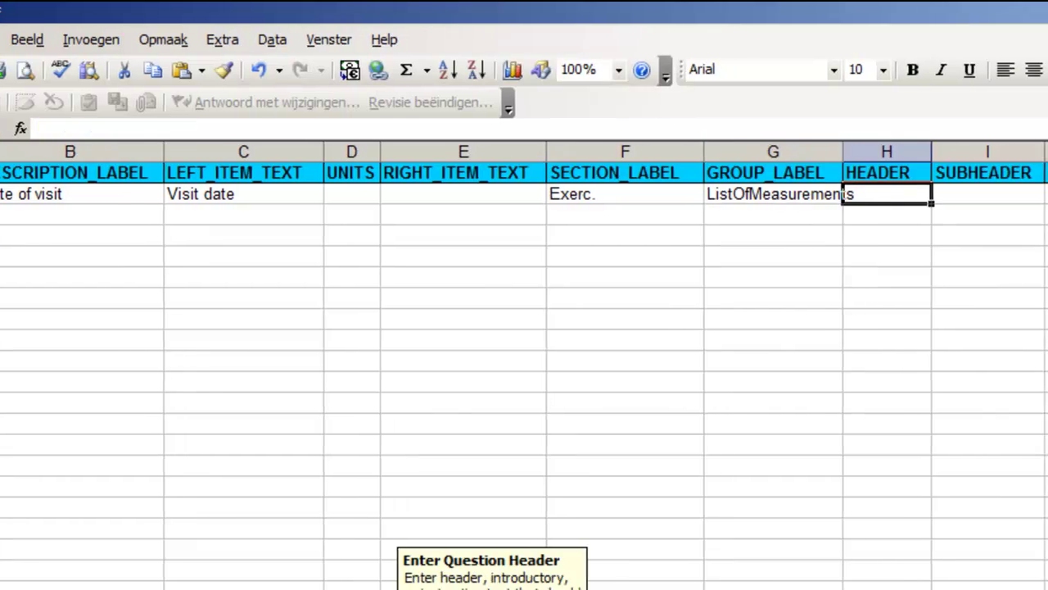
{"action": "key", "text": "Tab"}
{"action": "key", "text": "Tab"}
{"action": "key", "text": "Tab"}
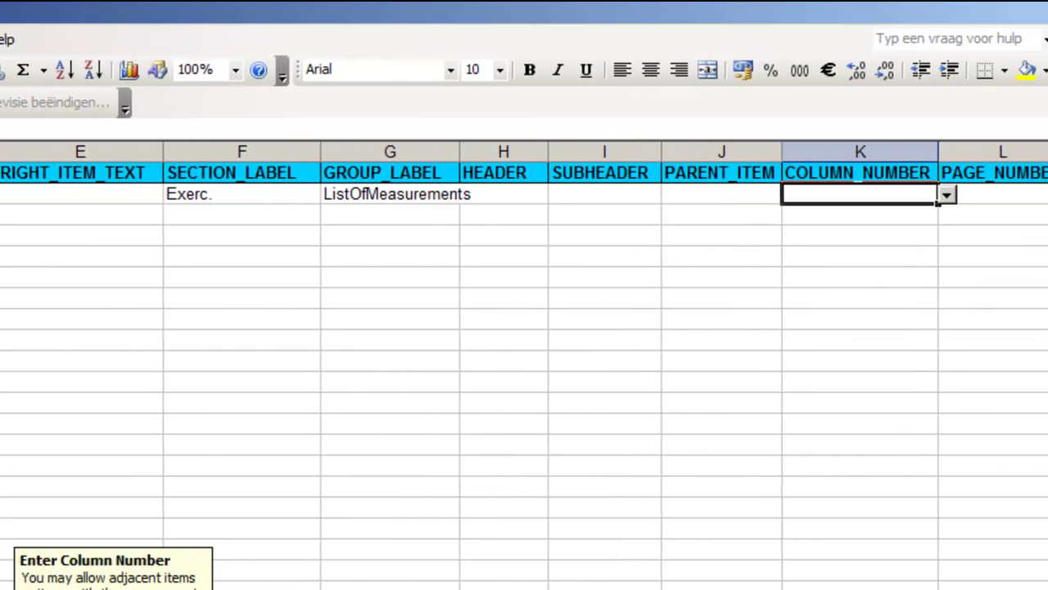
{"action": "key", "text": "Tab"}
{"action": "key", "text": "Tab"}
{"action": "key", "text": "Tab"}
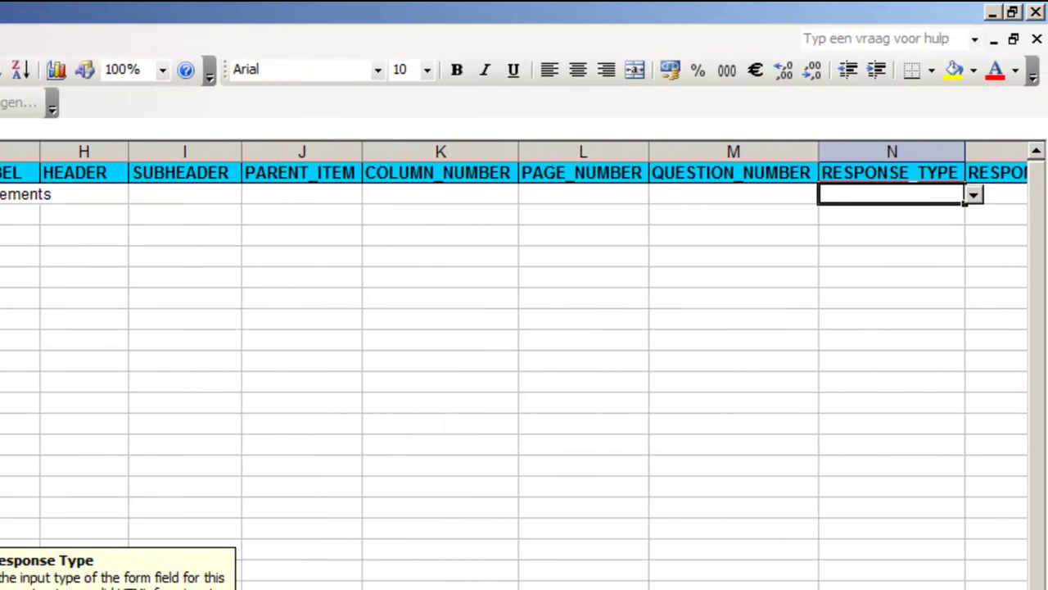
{"action": "type", "text": "text"}
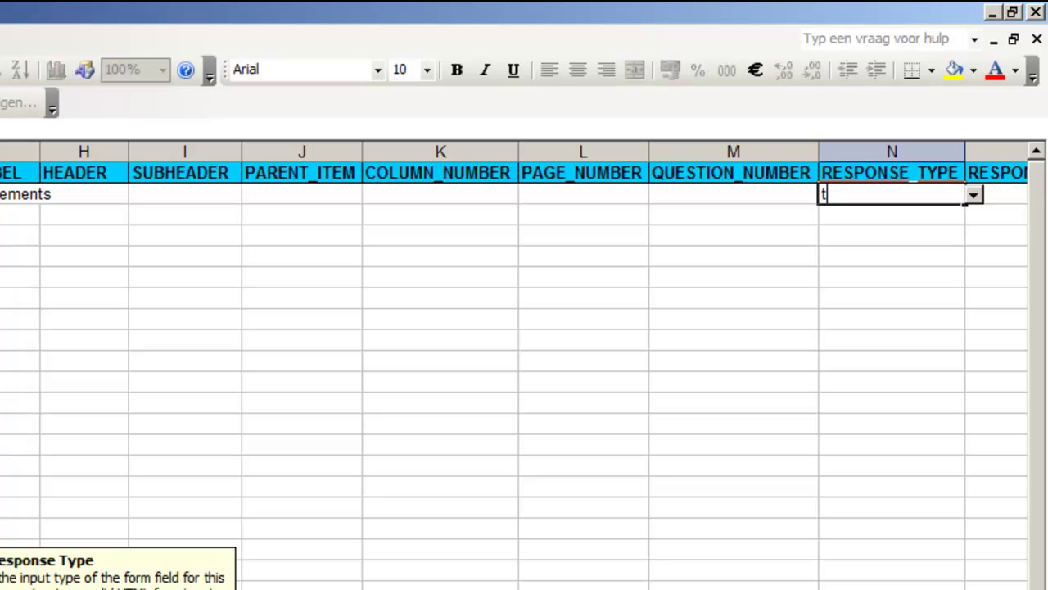
Set the VisitDate item's data type to DATE, leaving its response label, options, values, layout and default value blank
{"action": "key", "text": "Tab"}
{"action": "key", "text": "Tab"}
{"action": "key", "text": "Tab"}
{"action": "key", "text": "Tab"}
{"action": "key", "text": "Tab"}
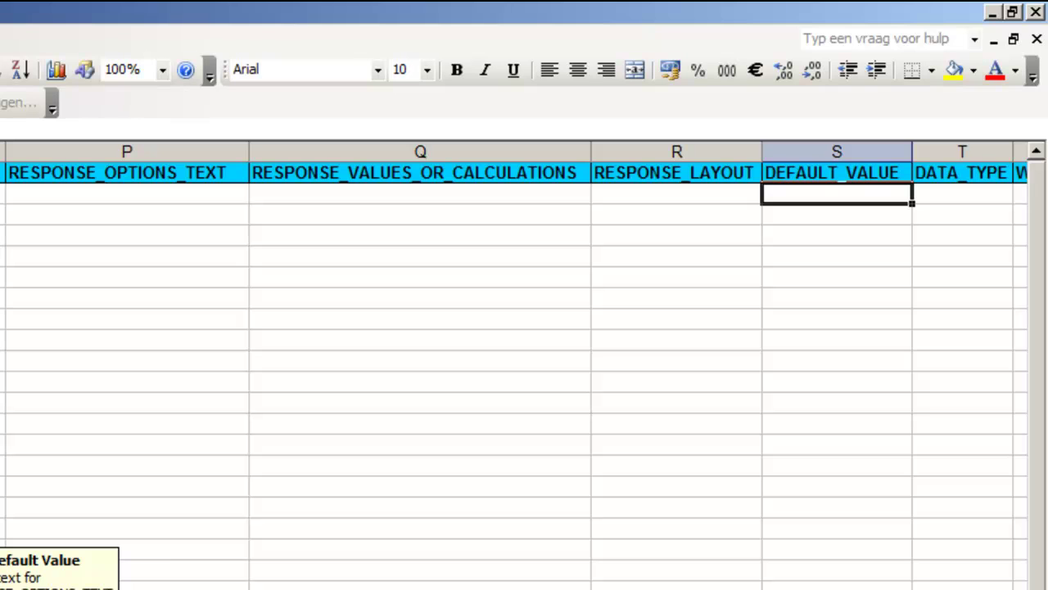
{"action": "key", "text": "Tab"}
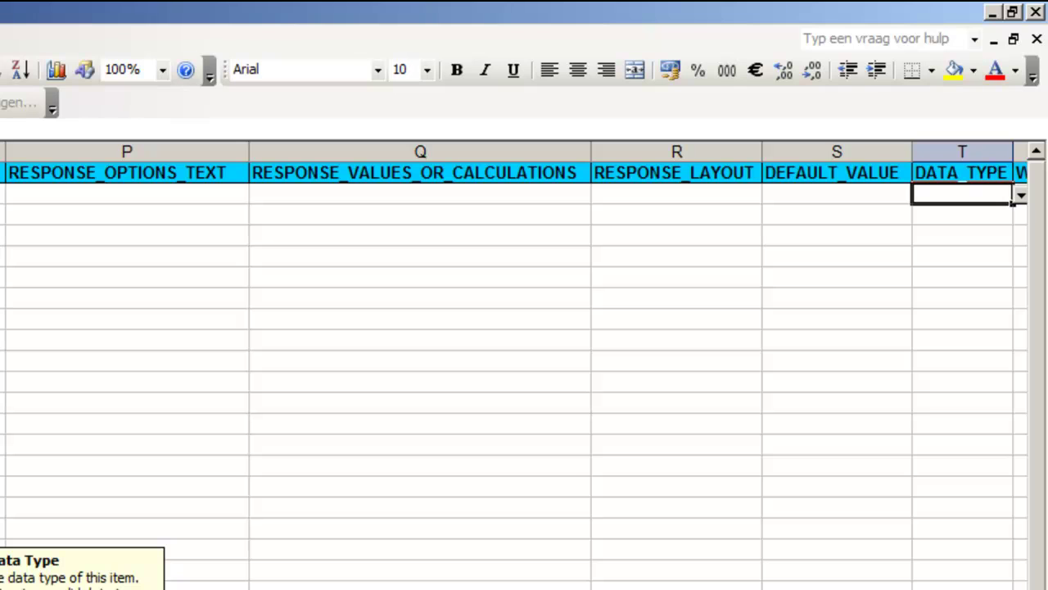
{"action": "type", "text": "DATE"}
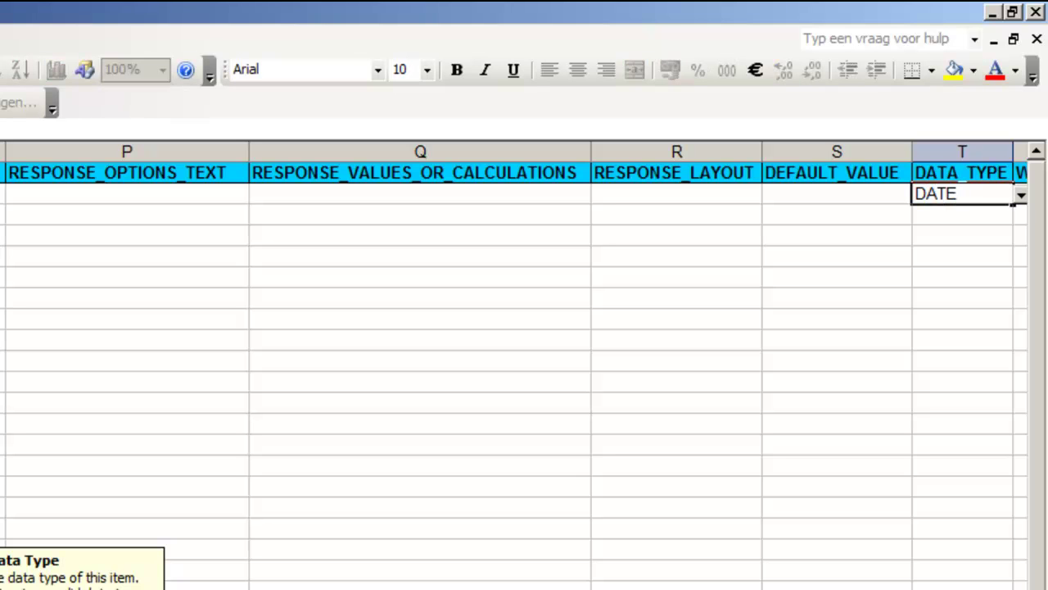
{"action": "key", "text": "Return"}
Add an item in row 3 named "Performed" with the description "Was test performed on this visit?" and the left item text "Performed"
{"action": "key", "text": "Home"}
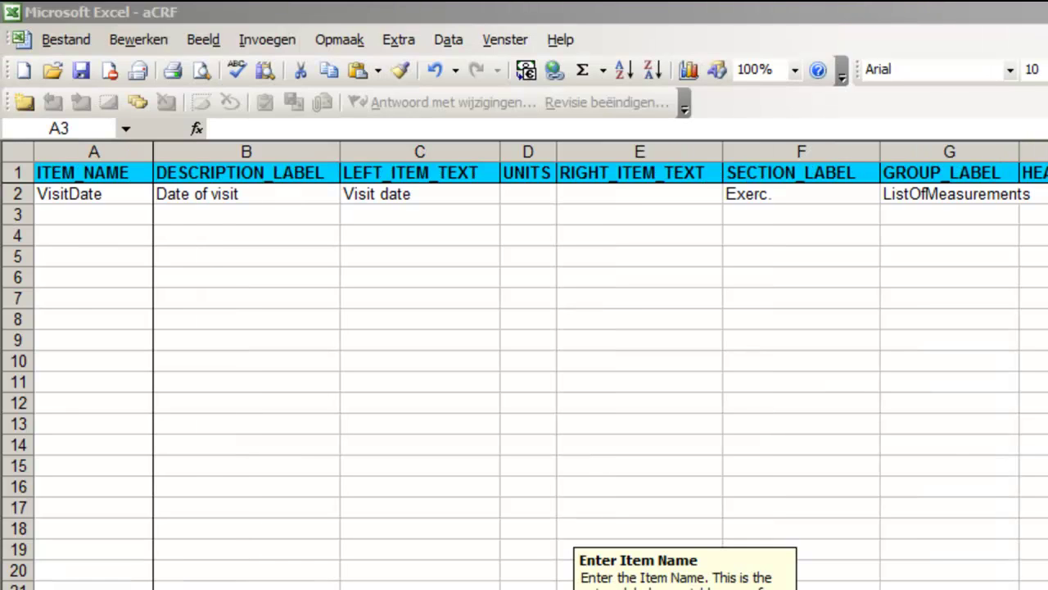
{"action": "type", "text": "P"}
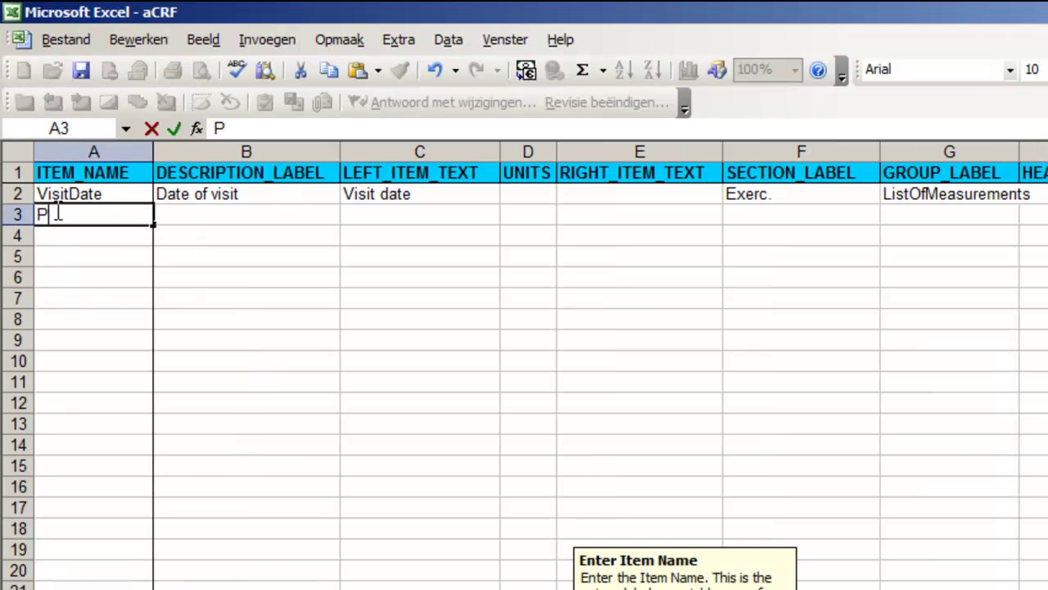
{"action": "type", "text": "erformed"}
{"action": "key", "text": "Tab"}
{"action": "type", "text": "Was test performed on this visit"}
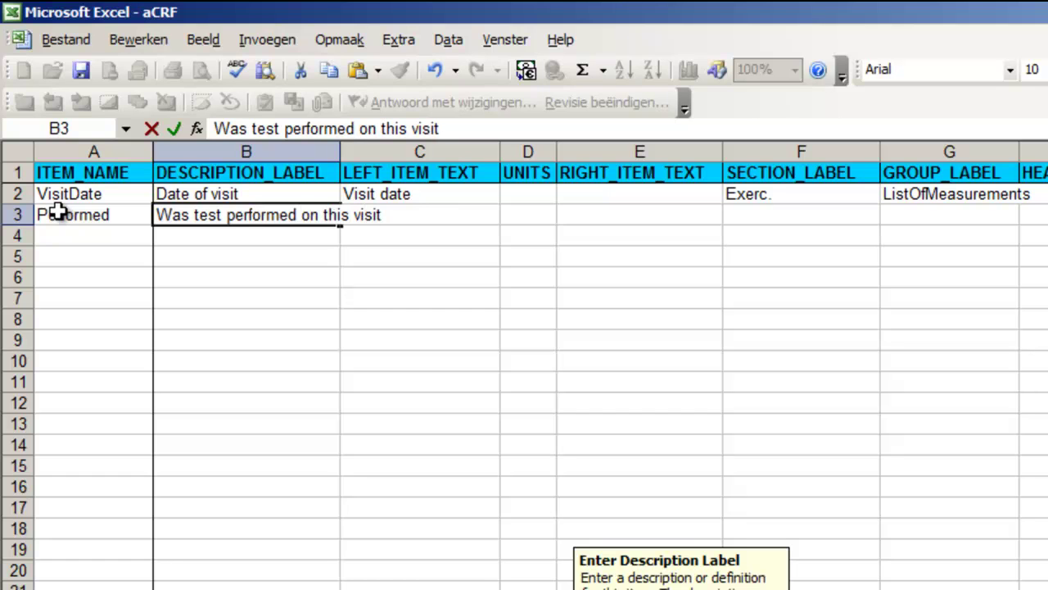
{"action": "type", "text": "?"}
{"action": "key", "text": "Tab"}
{"action": "type", "text": "Performed"}
Assign the Performed item to section "Exerc." and group "ListOfMeasurements", leaving its units and right item text blank
{"action": "key", "text": "Tab"}
{"action": "key", "text": "Tab"}
{"action": "key", "text": "Tab"}
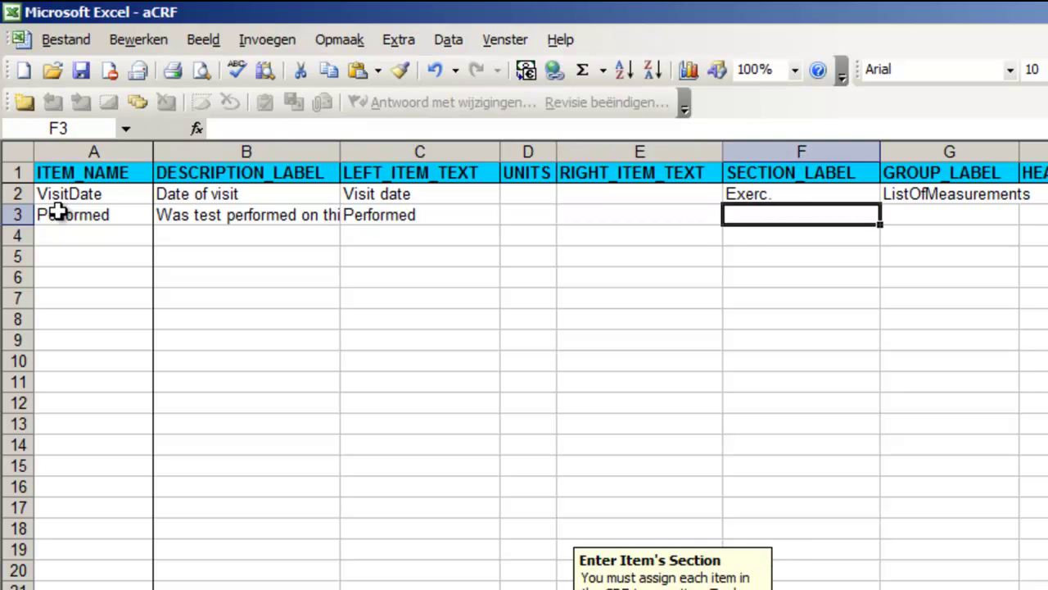
{"action": "type", "text": "E"}
{"action": "key", "text": "Tab"}
{"action": "type", "text": "L"}
Set the Performed item's response type to radio, leaving the columns from HEADER to QUESTION_NUMBER blank
{"action": "key", "text": "Tab"}
{"action": "key", "text": "Tab"}
{"action": "key", "text": "Tab"}
{"action": "key", "text": "Tab"}
{"action": "key", "text": "Tab"}
{"action": "key", "text": "Tab"}
{"action": "key", "text": "Tab"}
{"action": "type", "text": "radio"}
Give the Performed item the response label "YesNo", the options text "yes,no" and the response values "1,2"
{"action": "key", "text": "Tab"}
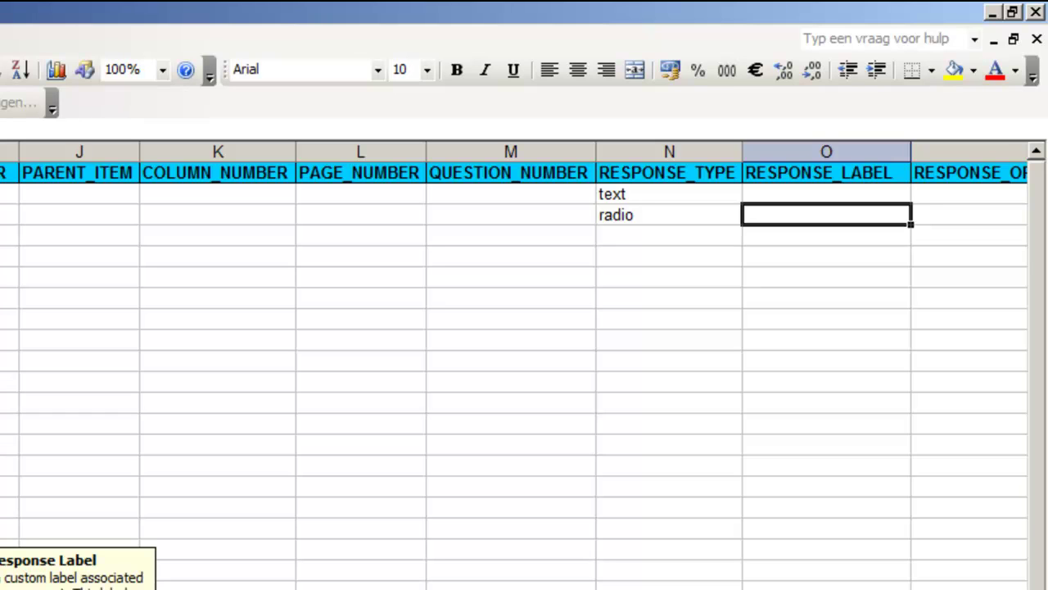
{"action": "type", "text": "Ye"}
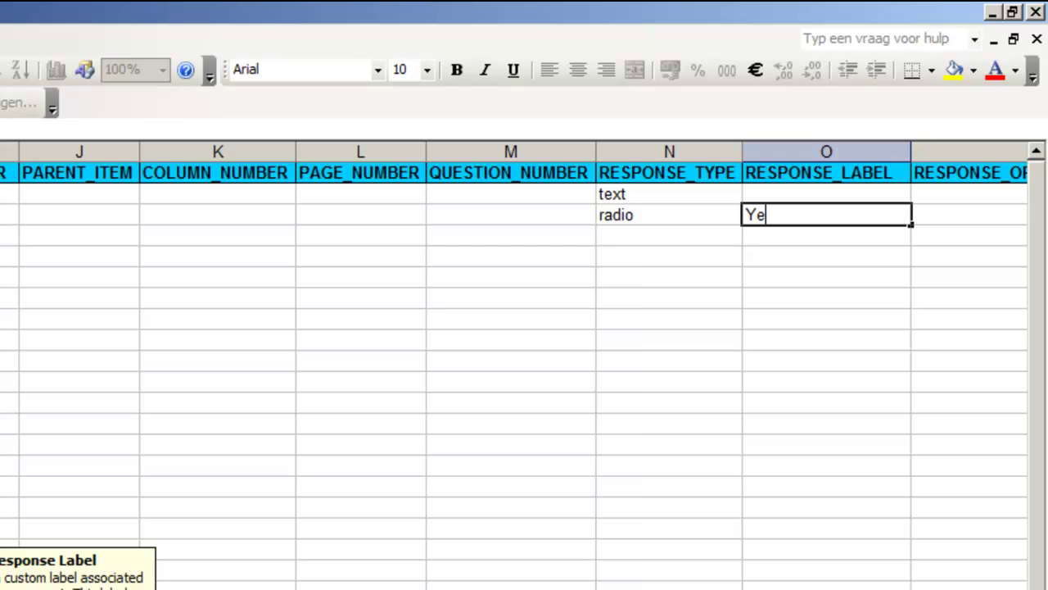
{"action": "type", "text": "sNo"}
{"action": "key", "text": "Tab"}
{"action": "type", "text": "ye"}
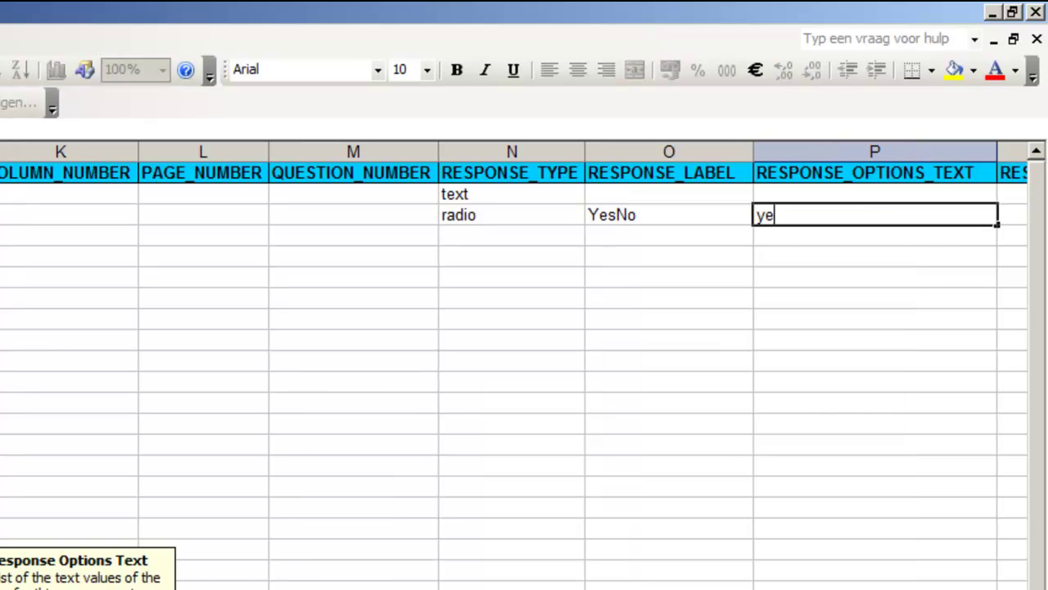
{"action": "type", "text": "s,no"}
{"action": "key", "text": "Tab"}
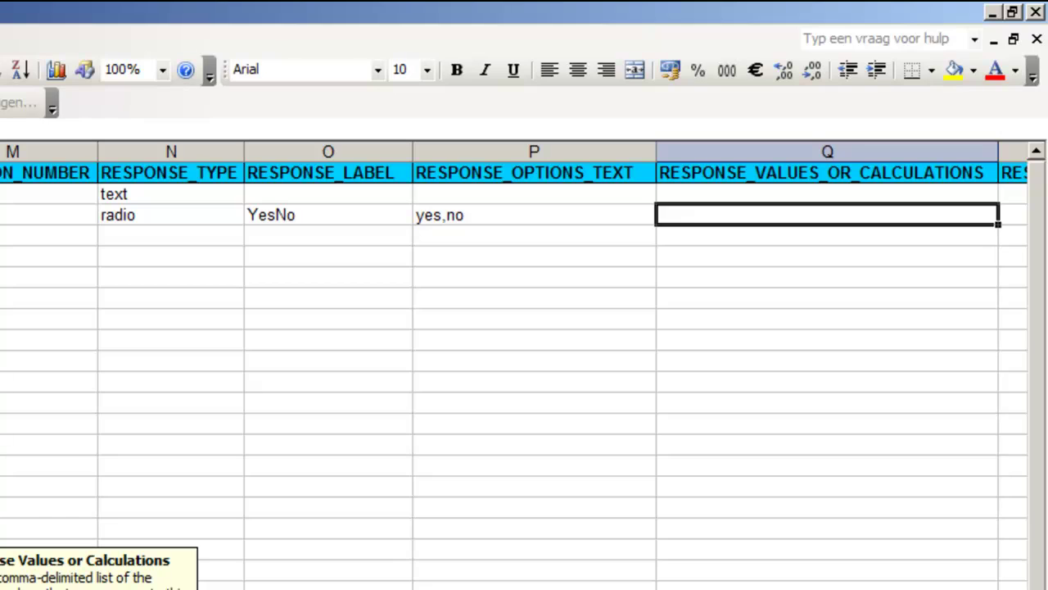
{"action": "type", "text": "1,2"}
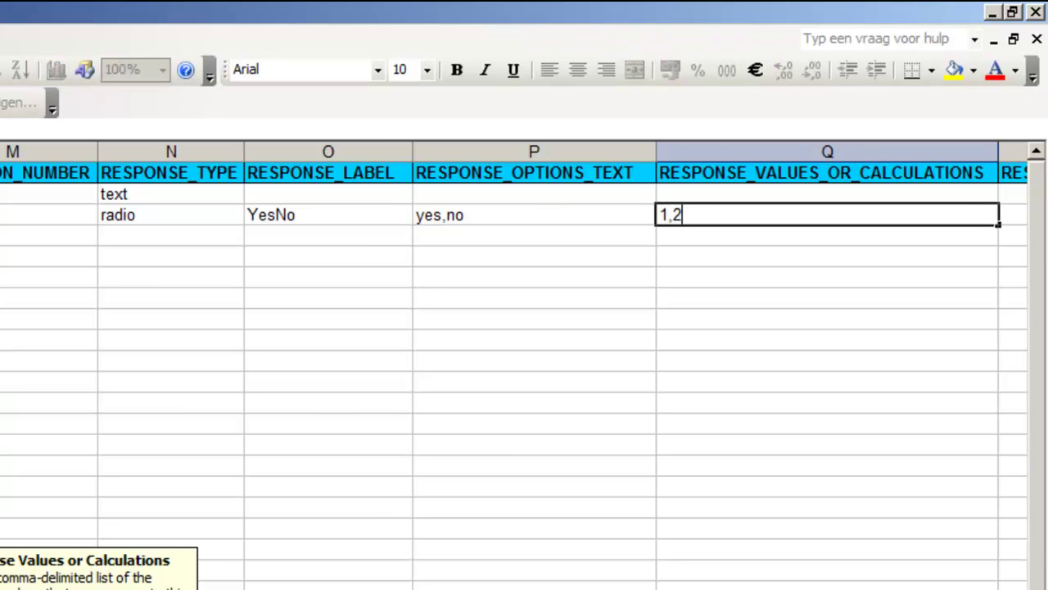
Set the Performed item's response layout to Horizontal and its data type to INT, leaving the default value blank
{"action": "key", "text": "Tab"}
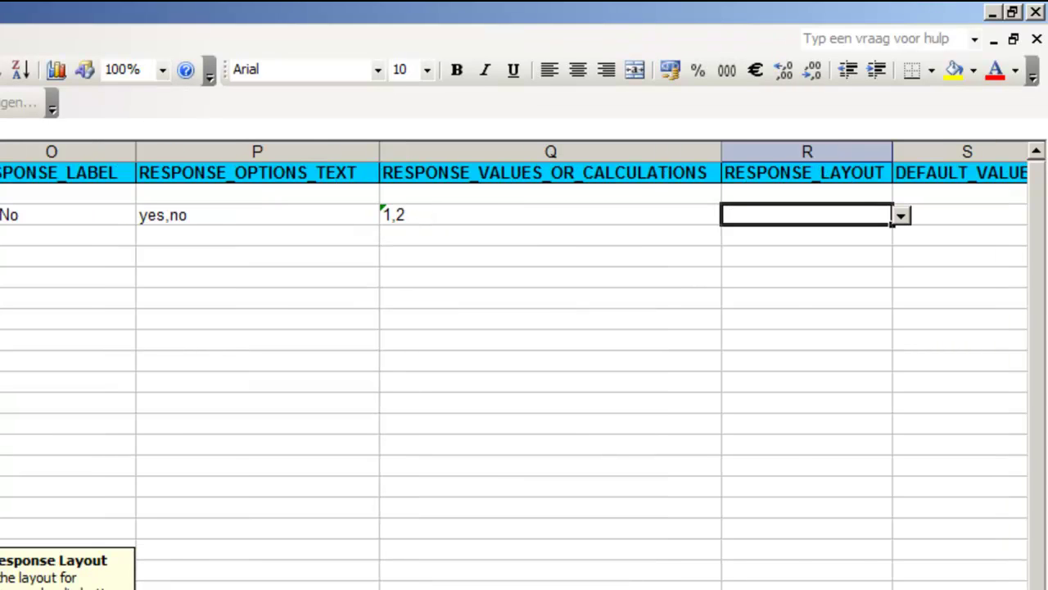
{"action": "type", "text": "H"}
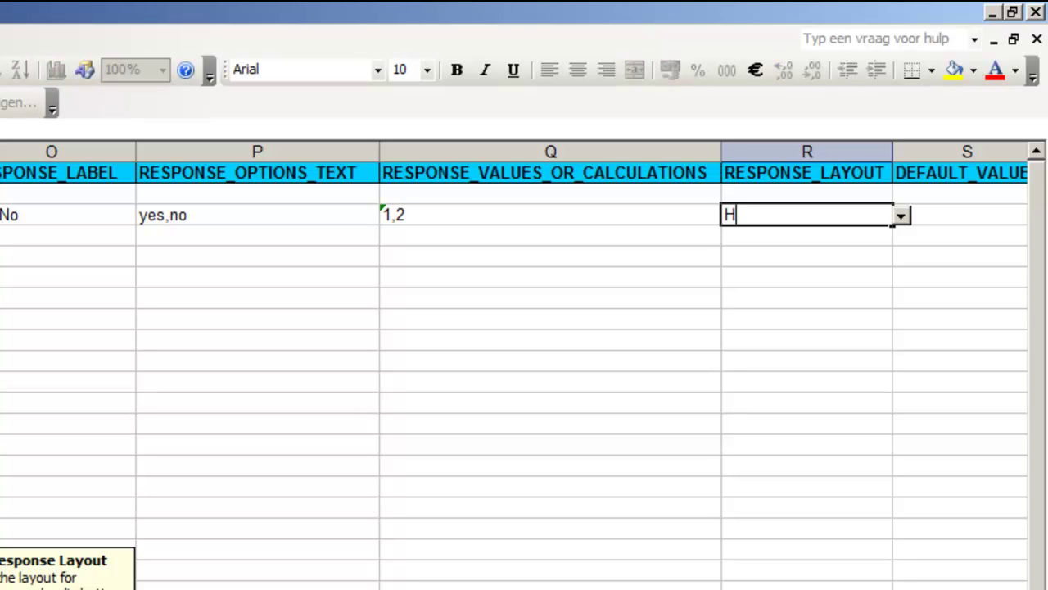
{"action": "type", "text": "orizontal"}
{"action": "key", "text": "Tab"}
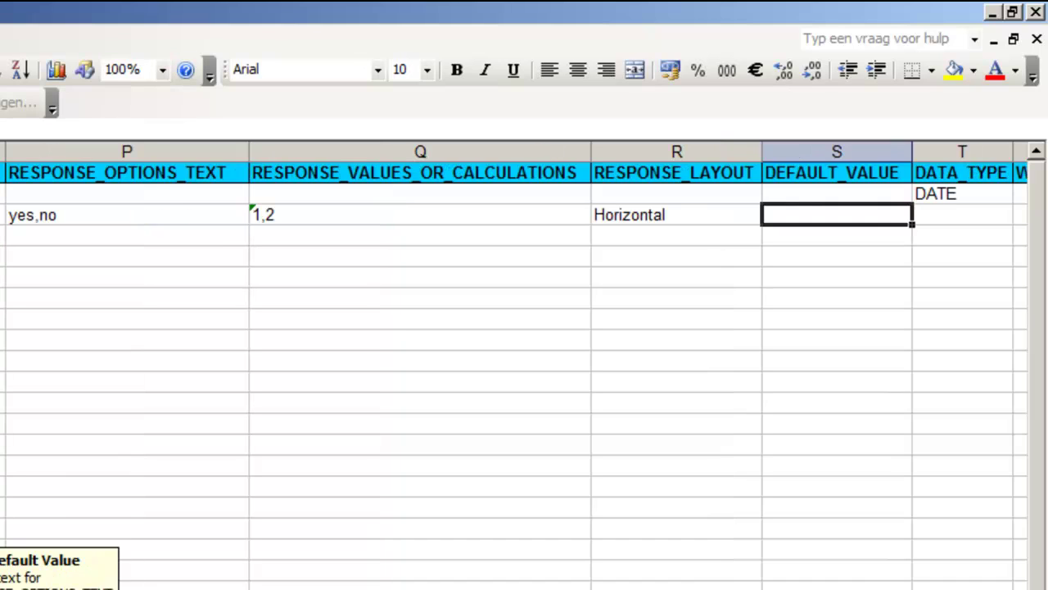
{"action": "key", "text": "Tab"}
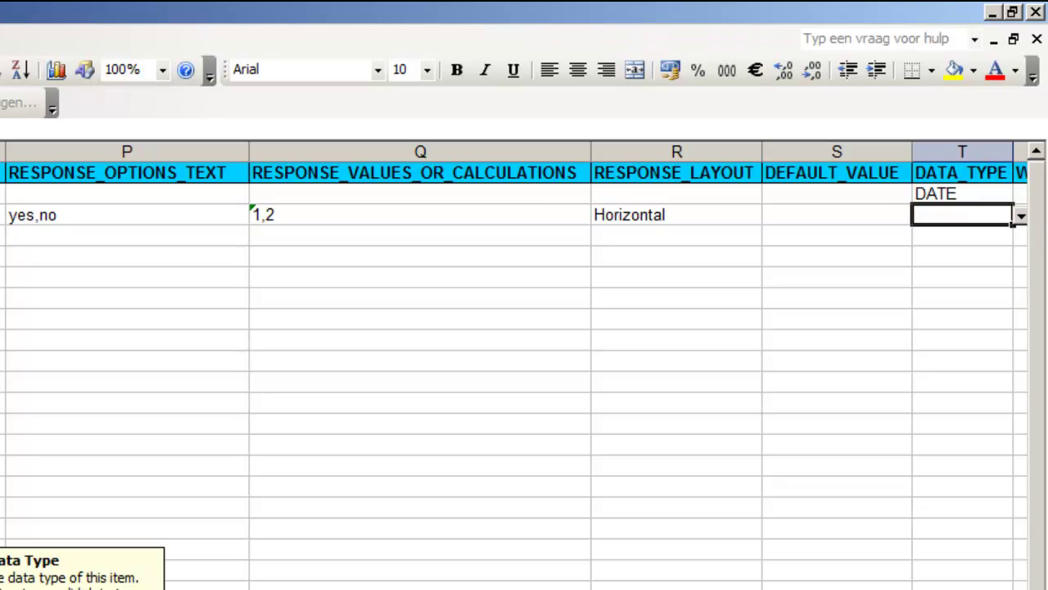
{"action": "type", "text": "INT"}
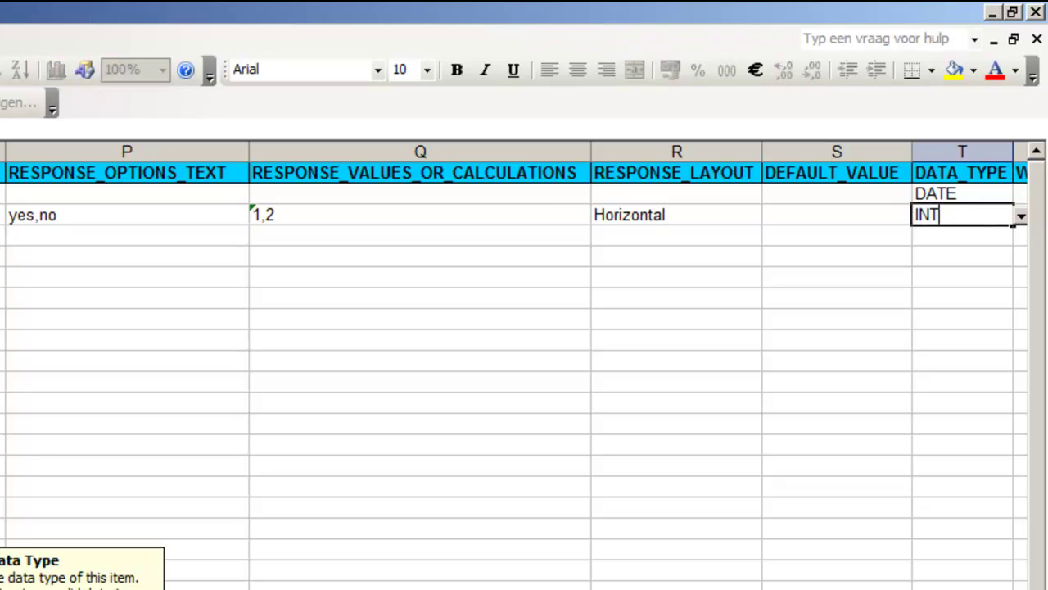
{"action": "key", "text": "Return"}
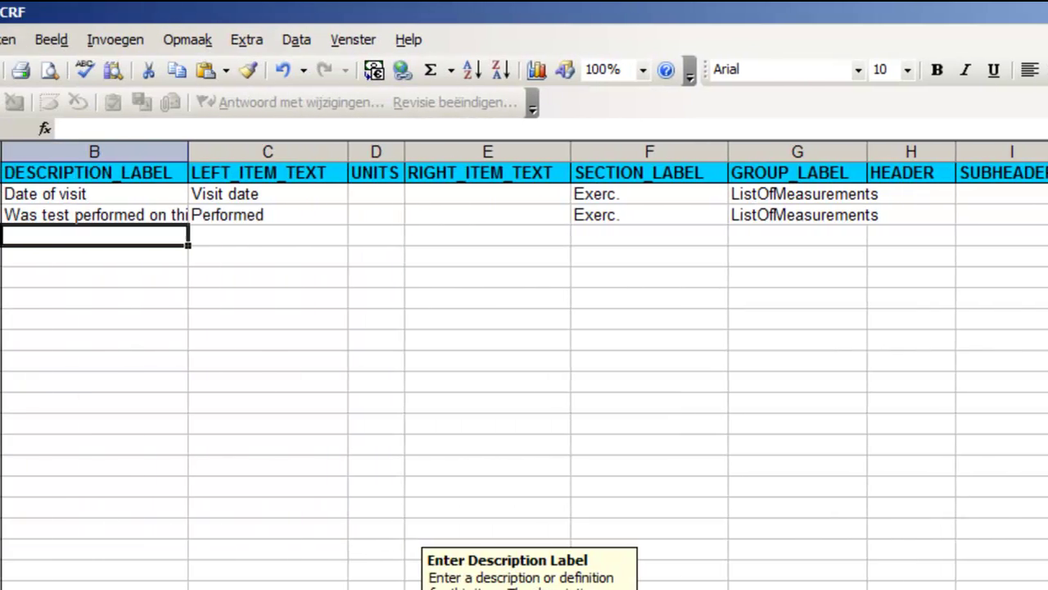
Add an item named "TestType" in row 4 with the description "Type of test" and left item text "Type"
{"action": "left_click", "coordinate": [74, 238]}
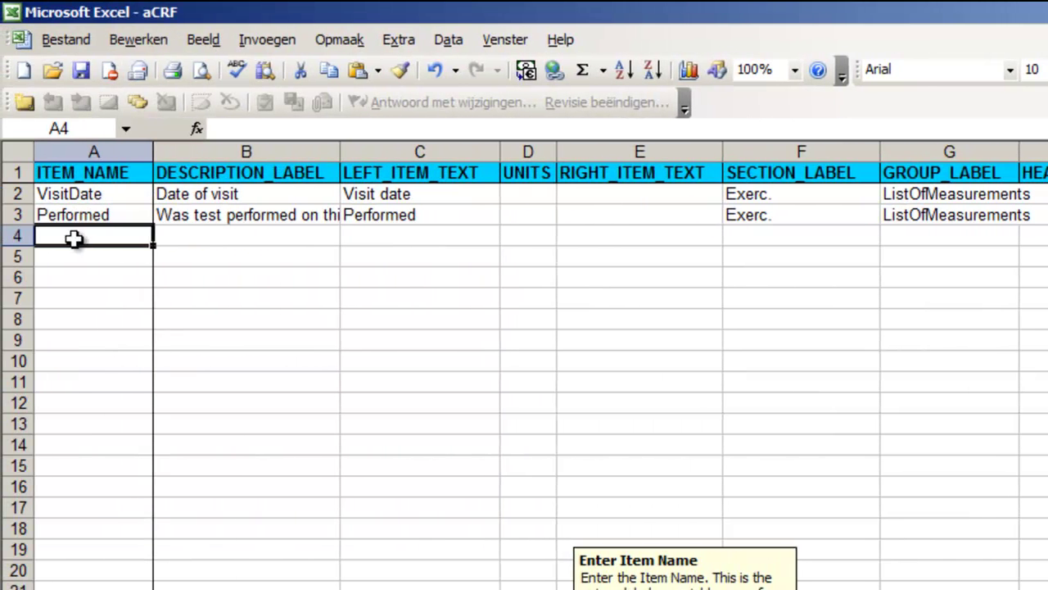
{"action": "type", "text": "TestType"}
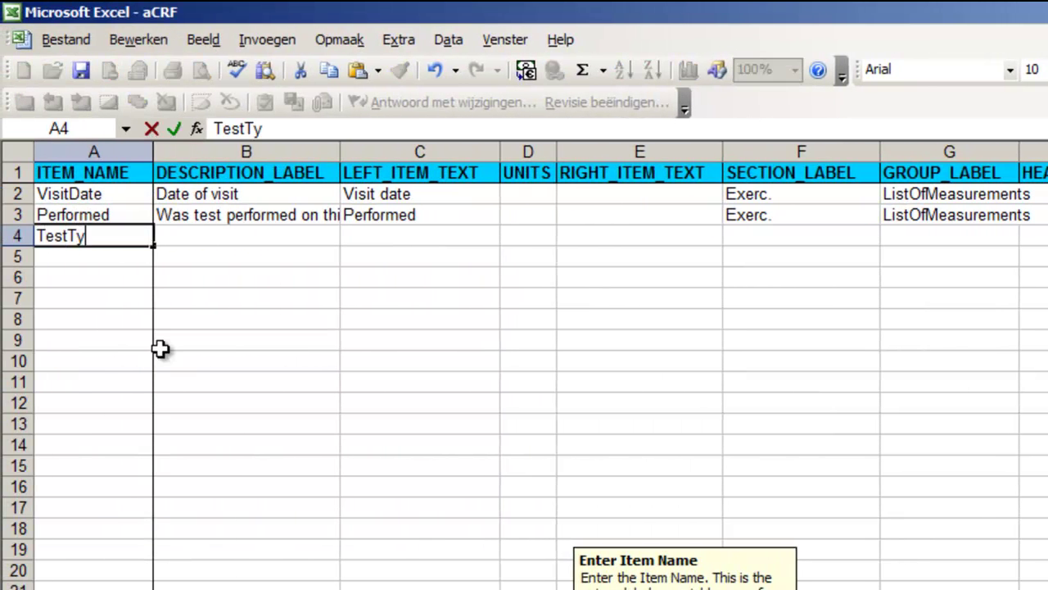
{"action": "key", "text": "Tab"}
{"action": "type", "text": "Type of t"}
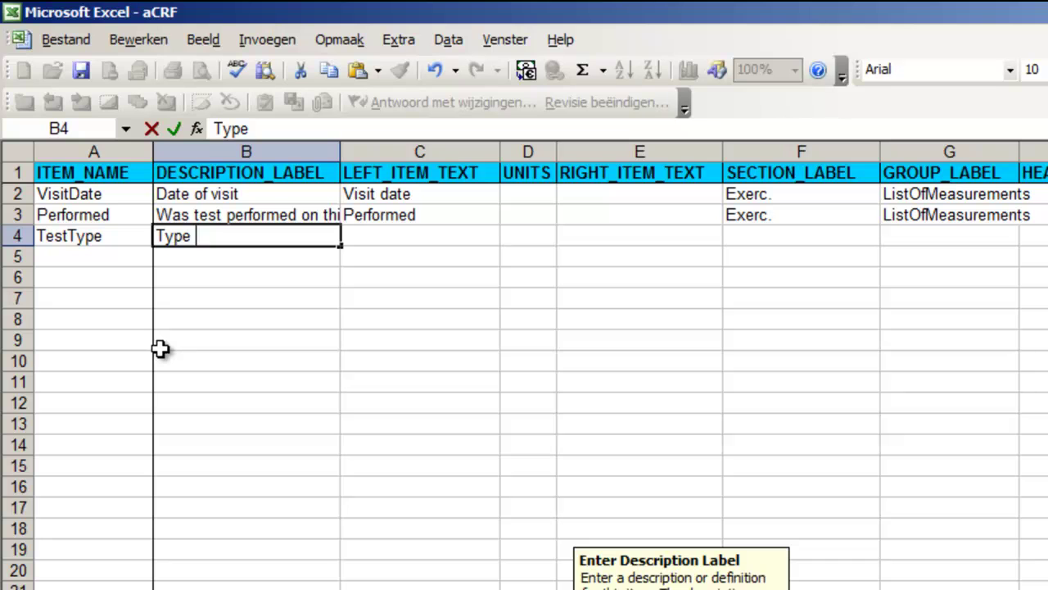
{"action": "type", "text": "est"}
{"action": "key", "text": "Tab"}
{"action": "type", "text": "Type"}
{"action": "key", "text": "Tab"}
Assign the TestType item to section "Exerc." and group "ListOfMeasurements", leaving its units and right item text blank
{"action": "key", "text": "Tab"}
{"action": "key", "text": "Tab"}
{"action": "type", "text": "E"}
{"action": "key", "text": "Tab"}
{"action": "type", "text": "L"}
{"action": "key", "text": "Tab"}
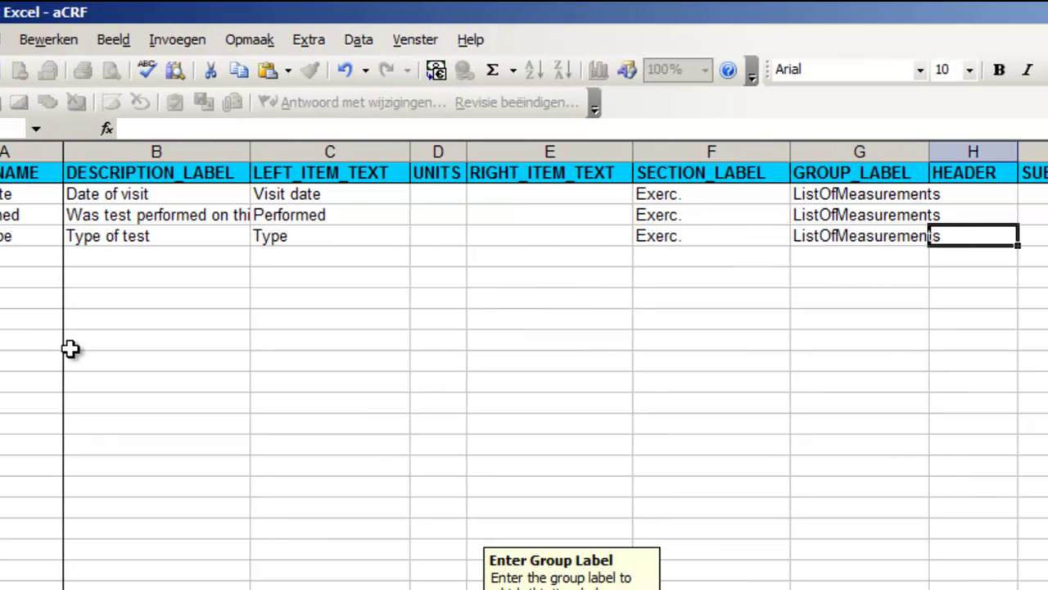
Set the TestType item's response type to single-select, leaving the columns from HEADER to QUESTION_NUMBER blank
{"action": "key", "text": "Tab"}
{"action": "key", "text": "Tab"}
{"action": "key", "text": "Tab"}
{"action": "key", "text": "Tab"}
{"action": "key", "text": "Tab"}
{"action": "key", "text": "Tab"}
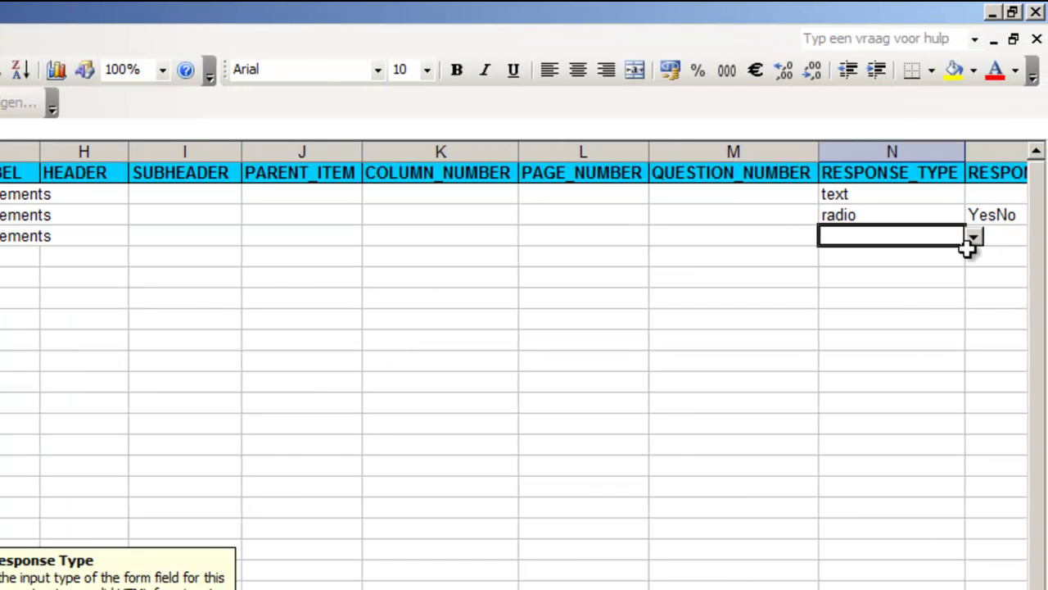
{"action": "left_click", "coordinate": [974, 238]}
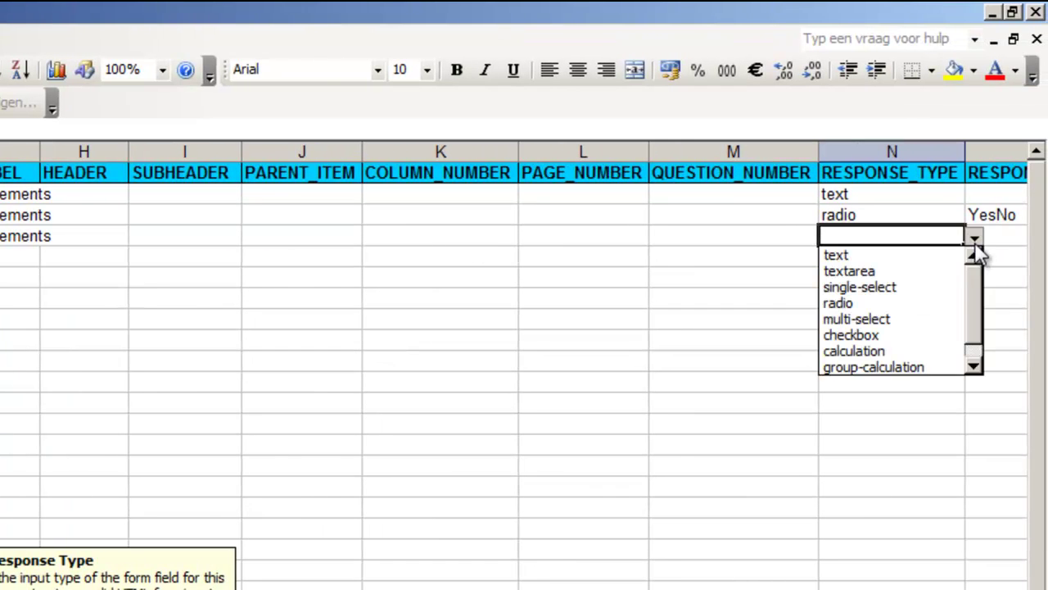
{"action": "left_click", "coordinate": [919, 286]}
{"action": "key", "text": "Tab"}
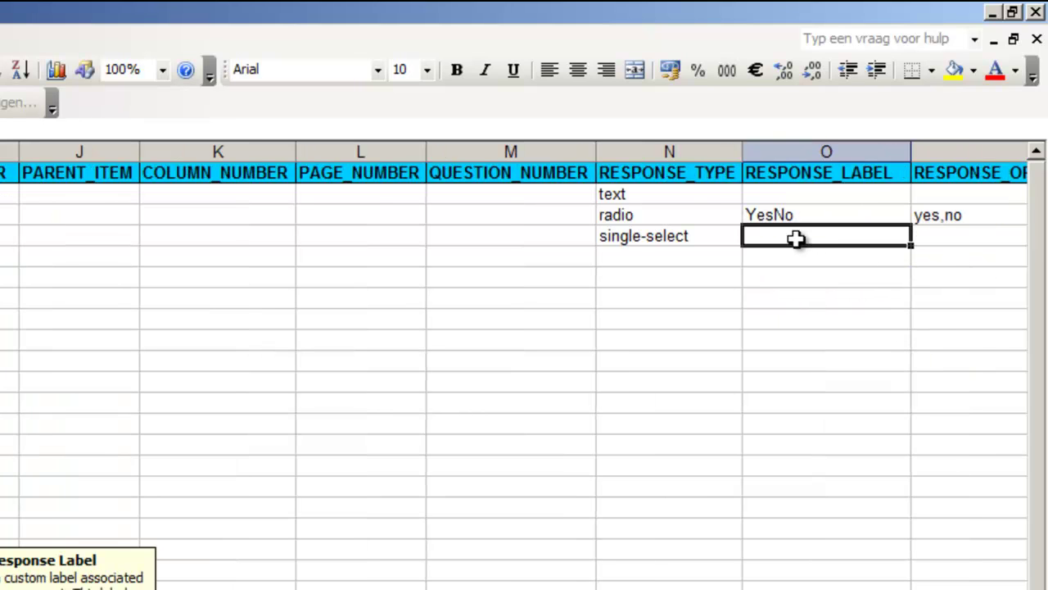
Give the TestType item the response label "TestType", the options text ",treadmill,cycle ergometer" and the response values ",t,c"
{"action": "type", "text": "TestTy"}
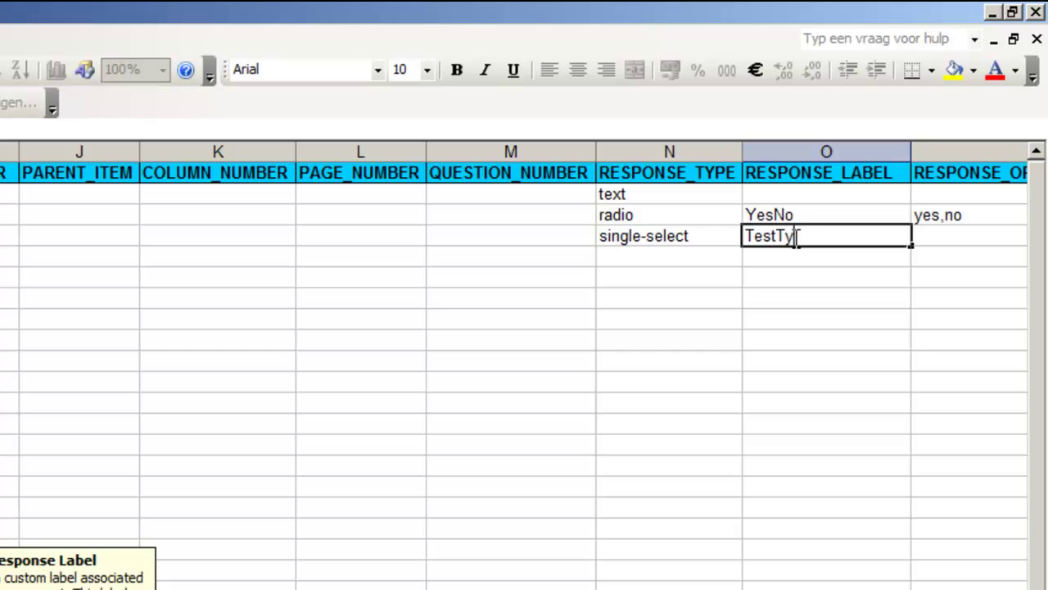
{"action": "type", "text": "pe"}
{"action": "key", "text": "Tab"}
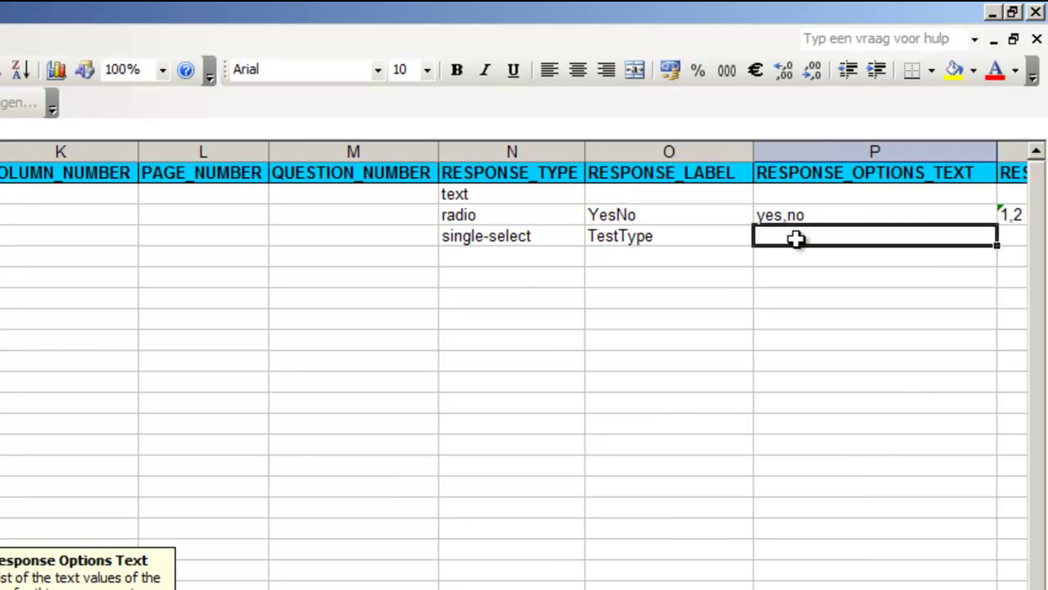
{"action": "double_click", "coordinate": [796, 238]}
{"action": "type", "text": ","}
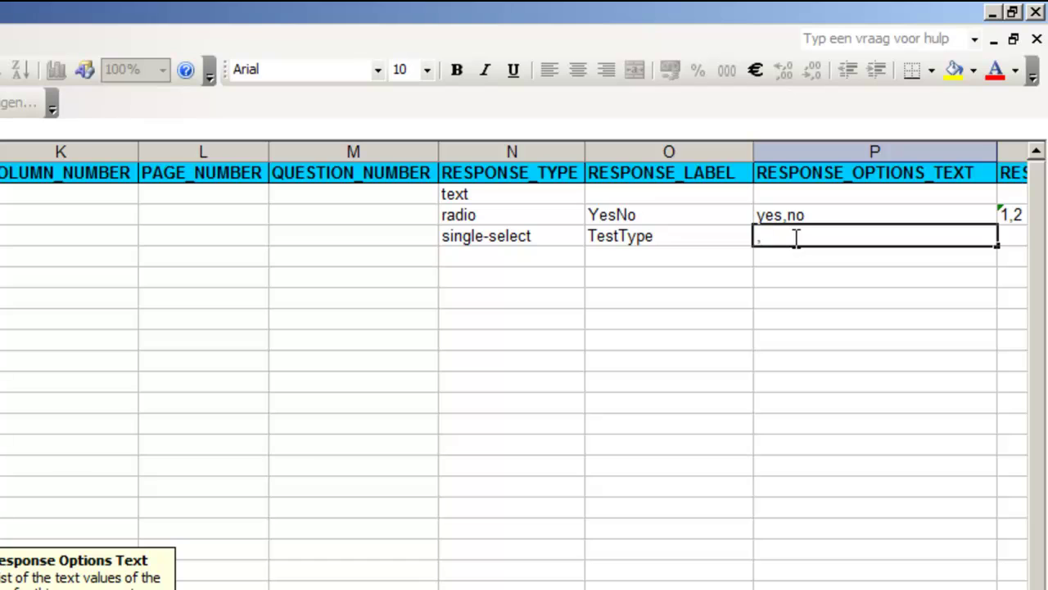
{"action": "type", "text": "treadmill,cycle ergom"}
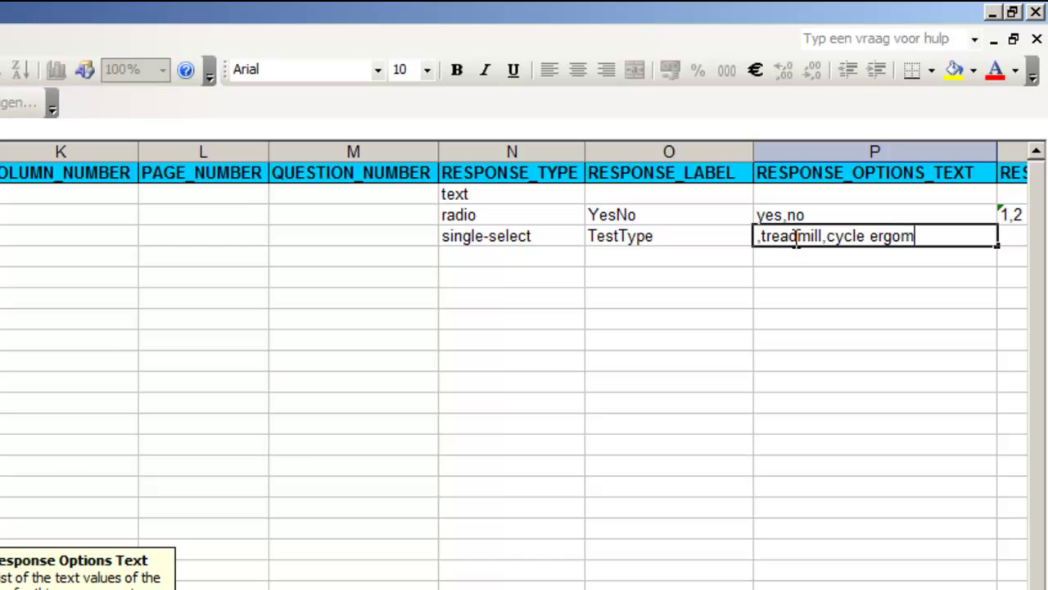
{"action": "type", "text": "eter"}
{"action": "key", "text": "Tab"}
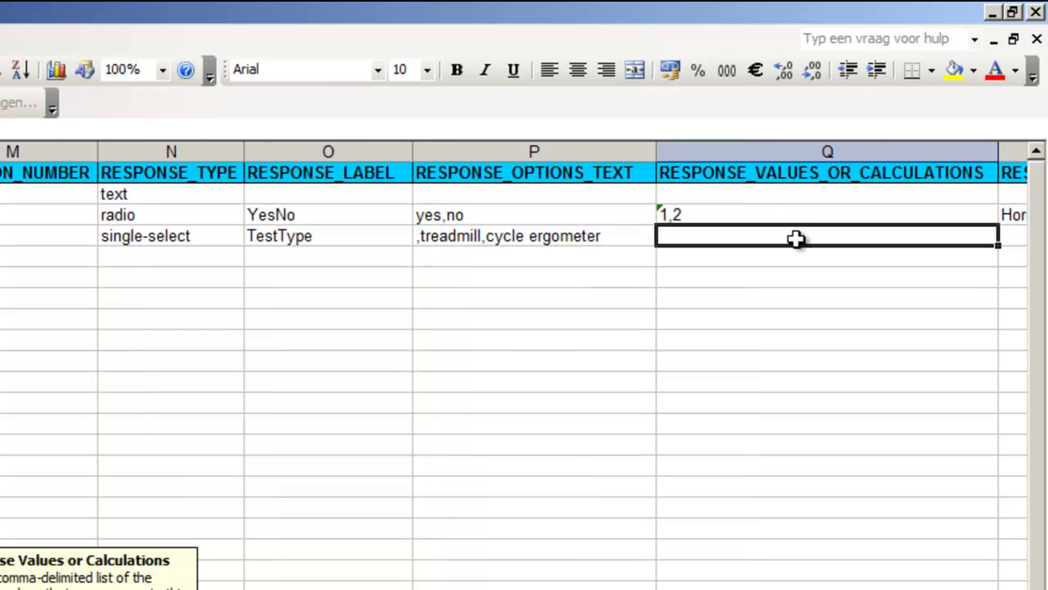
{"action": "type", "text": ",t,c"}
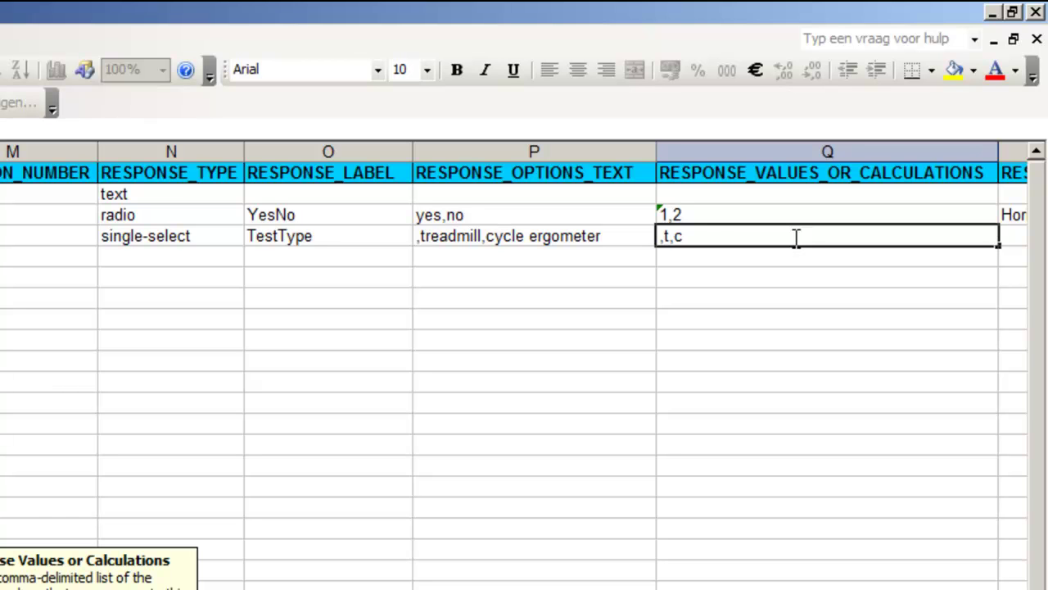
{"action": "key", "text": "Tab"}
Set the TestType item's data type to ST, leaving its response layout and default value blank
{"action": "key", "text": "Tab"}
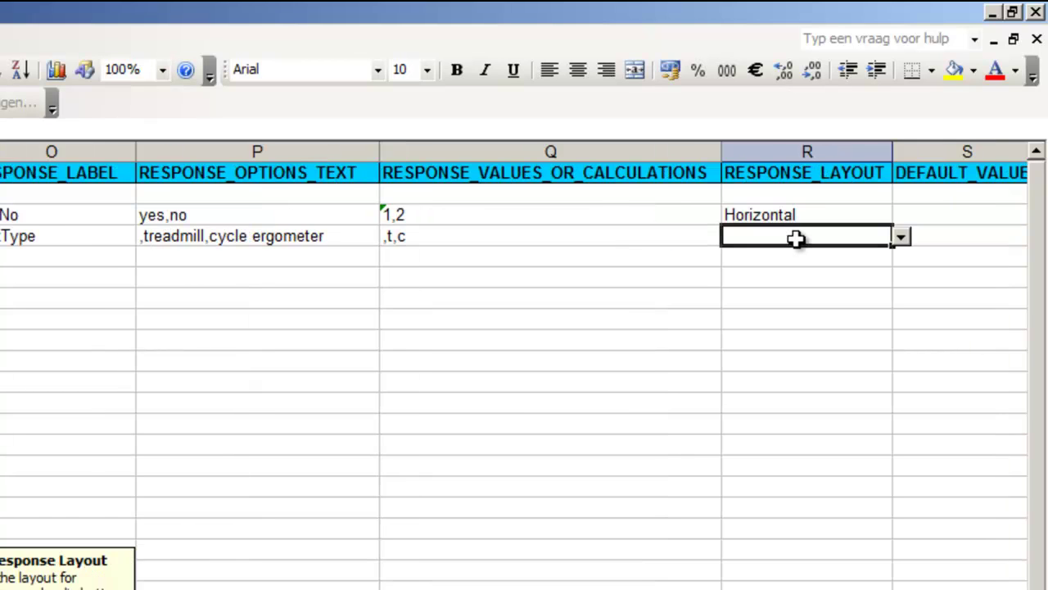
{"action": "key", "text": "Tab"}
{"action": "type", "text": "ST"}
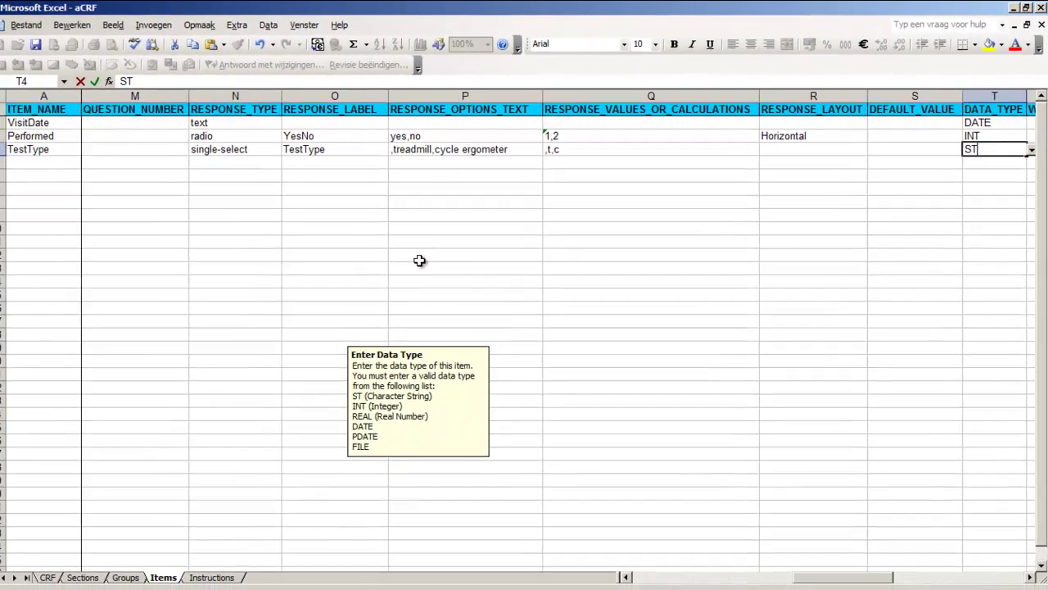
{"action": "key", "text": "Home"}
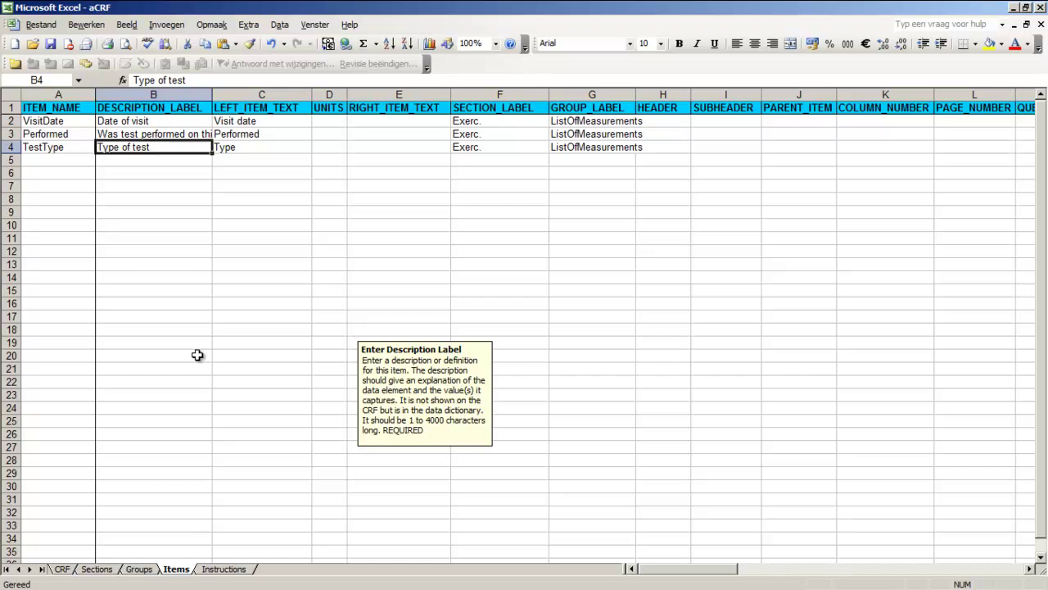
Add an item named "VO2Max" in row 5 with the description "VO2 max in ml/kg/min" and left item text "VO2 max"
{"action": "left_click", "coordinate": [44, 160]}
{"action": "type", "text": "VO2"}
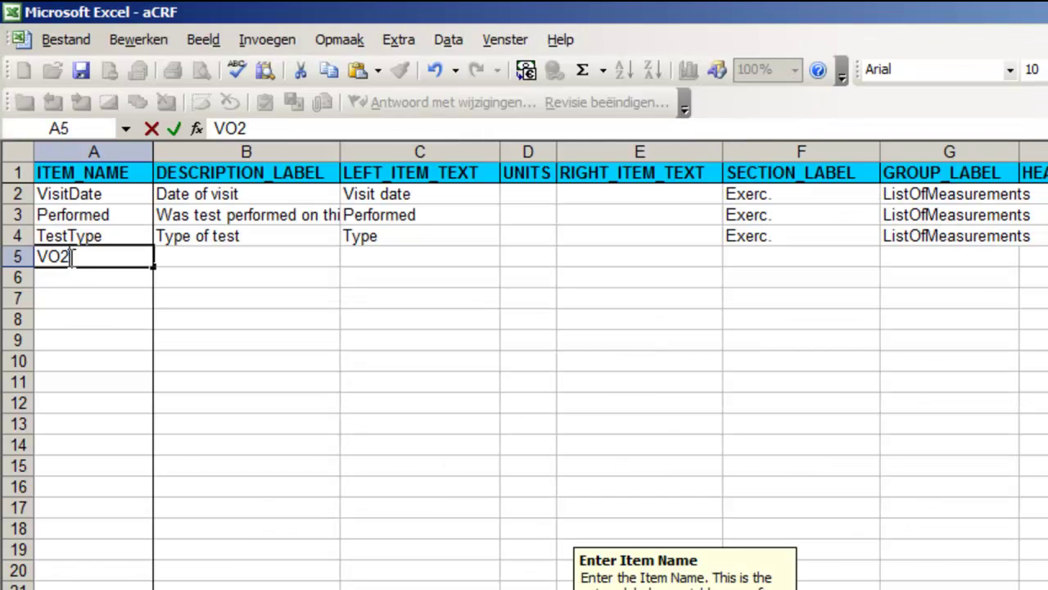
{"action": "type", "text": "Max"}
{"action": "key", "text": "Tab"}
{"action": "type", "text": "VO2 m"}
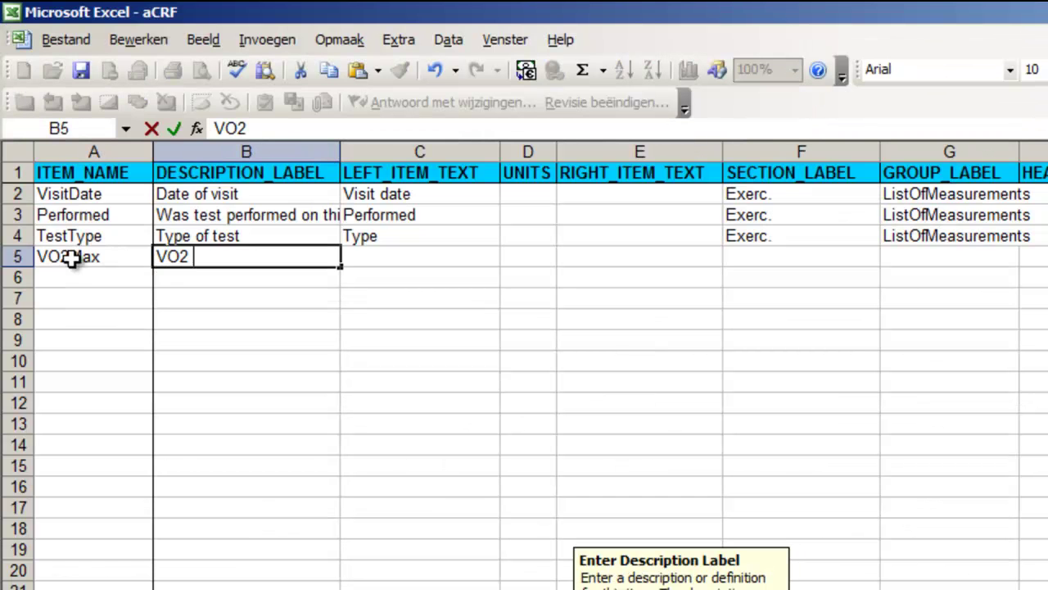
{"action": "type", "text": "ax in ml/kg/min"}
{"action": "key", "text": "Tab"}
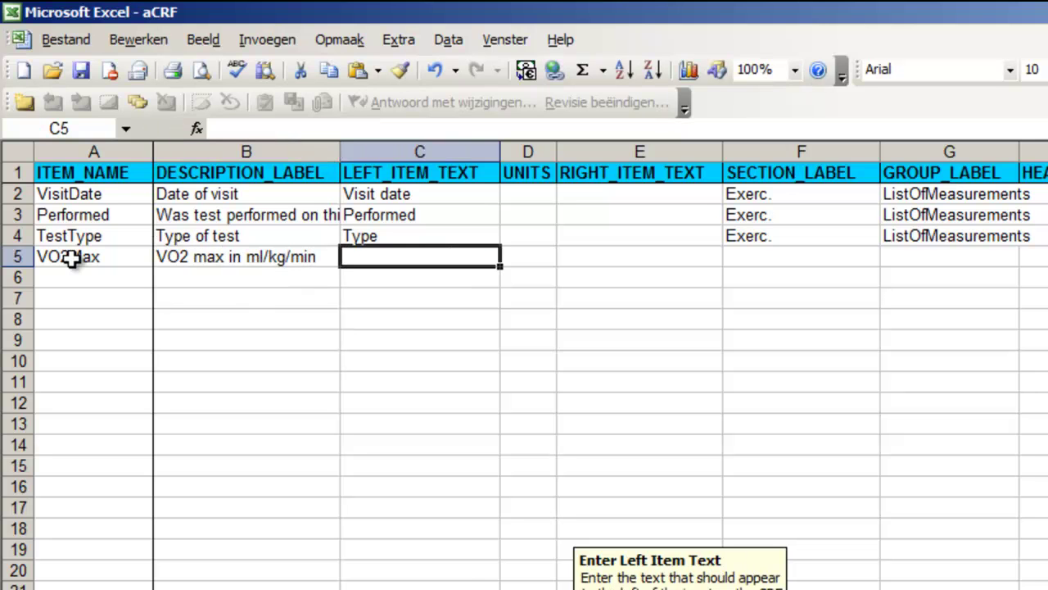
{"action": "type", "text": "VO2 max"}
{"action": "key", "text": "Tab"}
Assign the VO2Max item to section "Exerc." and group "ListOfMeasurements", leaving its units and right item text blank
{"action": "key", "text": "Tab"}
{"action": "key", "text": "Tab"}
{"action": "type", "text": "Exerc."}
{"action": "key", "text": "Tab"}
{"action": "type", "text": "ListOfMeasurements"}
{"action": "key", "text": "Tab"}
Set the VO2Max item's response type to text and its data type to INT, and save the workbook
{"action": "key", "text": "Tab"}
{"action": "key", "text": "Tab"}
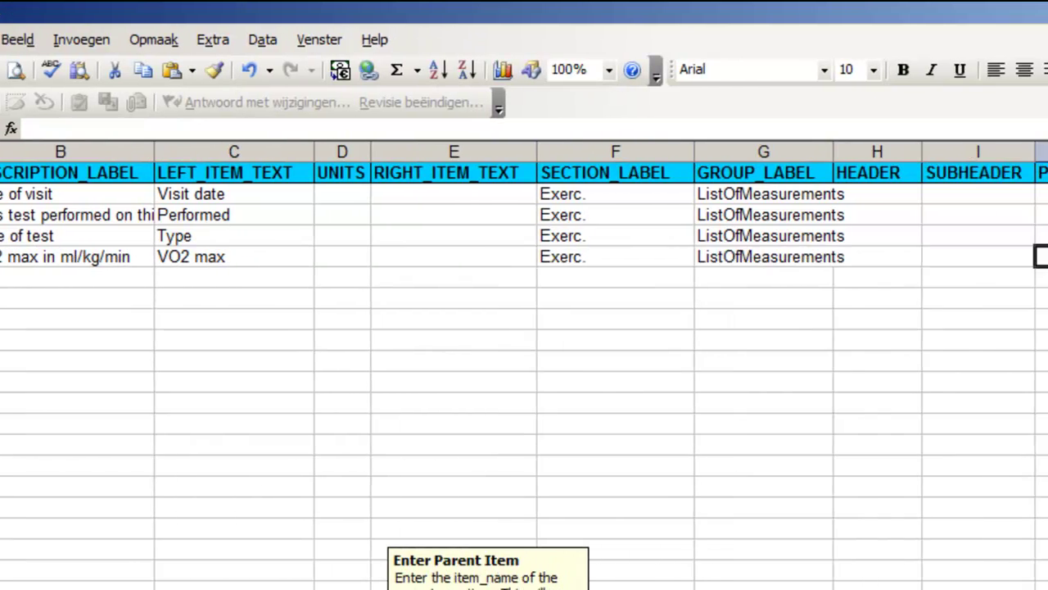
{"action": "key", "text": "Tab"}
{"action": "key", "text": "Tab"}
{"action": "key", "text": "Tab"}
{"action": "key", "text": "Tab"}
{"action": "key", "text": "Tab"}
{"action": "key", "text": "Tab"}
{"action": "key", "text": "Tab"}
{"action": "key", "text": "Tab"}
{"action": "key", "text": "Tab"}
{"action": "key", "text": "Tab"}
{"action": "type", "text": "INT"}
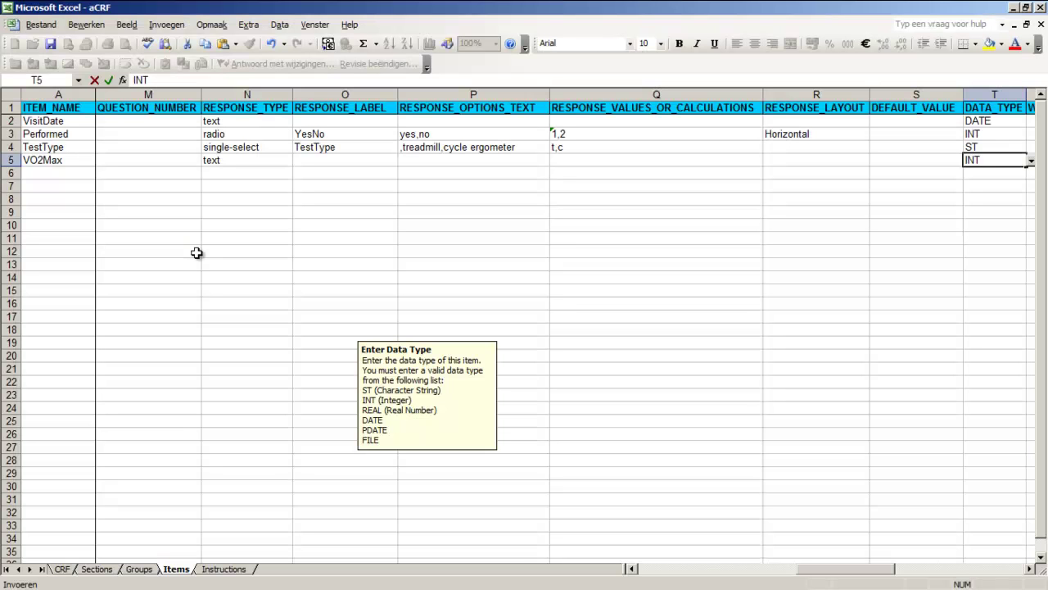
{"action": "key", "text": "ctrl+s"}
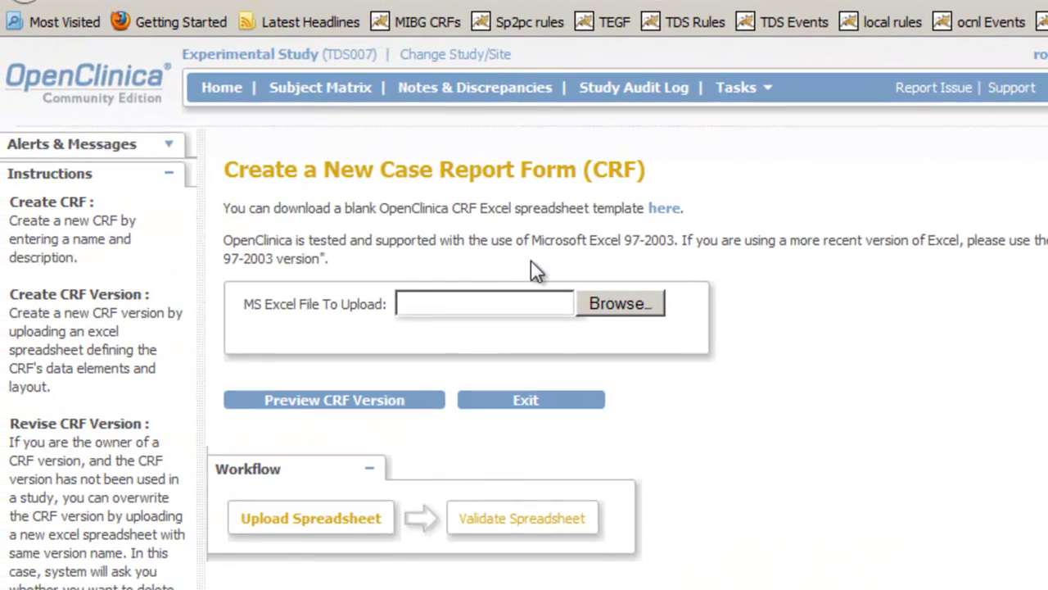
In OpenClinica, upload aCRF.xls as a new CRF, preview the version and commit it to the database
{"action": "left_click", "coordinate": [414, 302]}
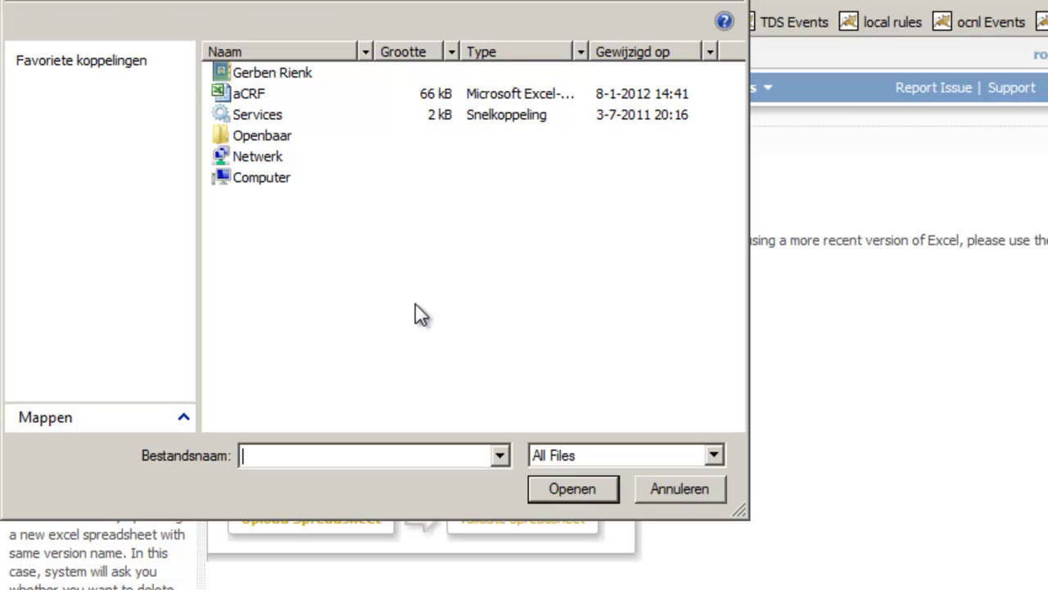
{"action": "type", "text": "a"}
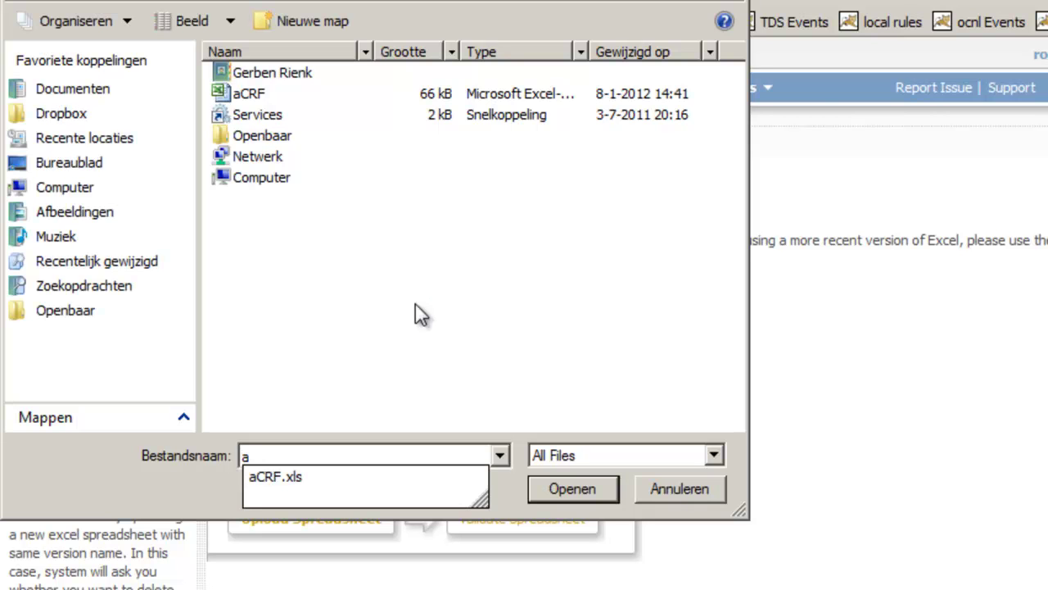
{"action": "key", "text": "Down"}
{"action": "key", "text": "Return"}
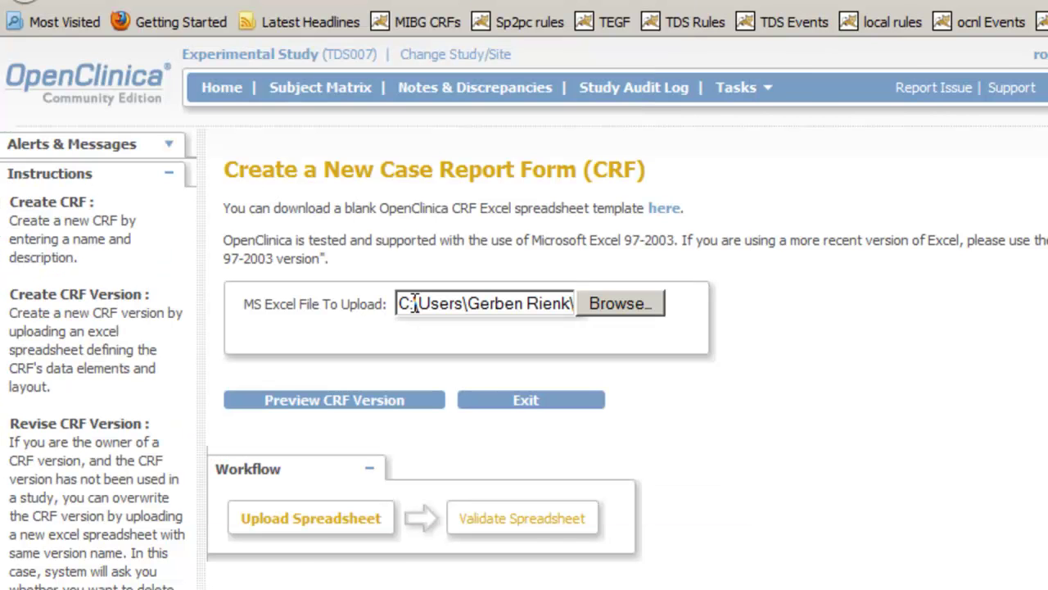
{"action": "left_click", "coordinate": [364, 403]}
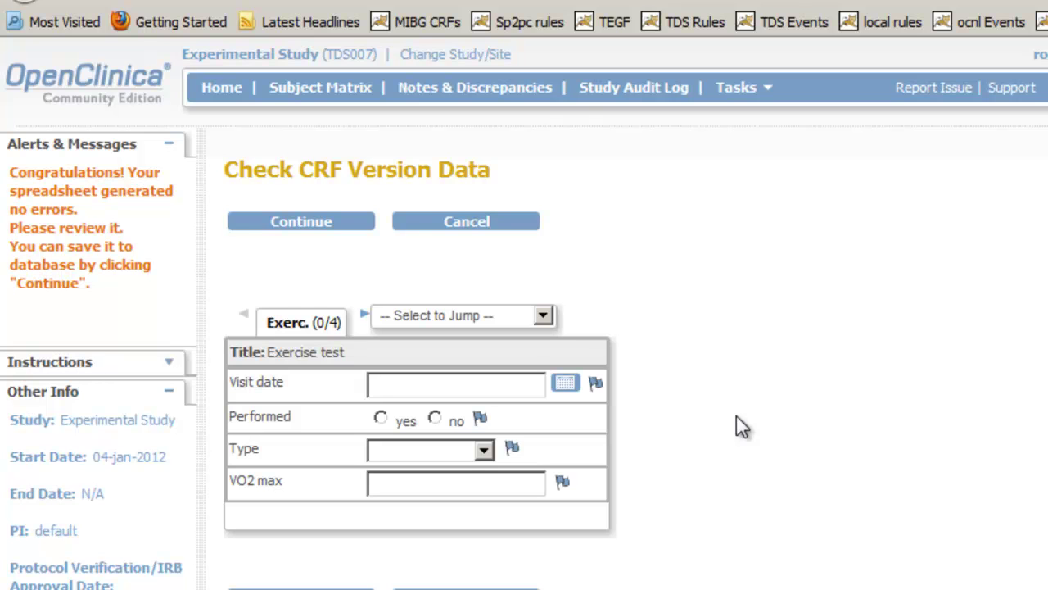
{"action": "left_click", "coordinate": [299, 226]}
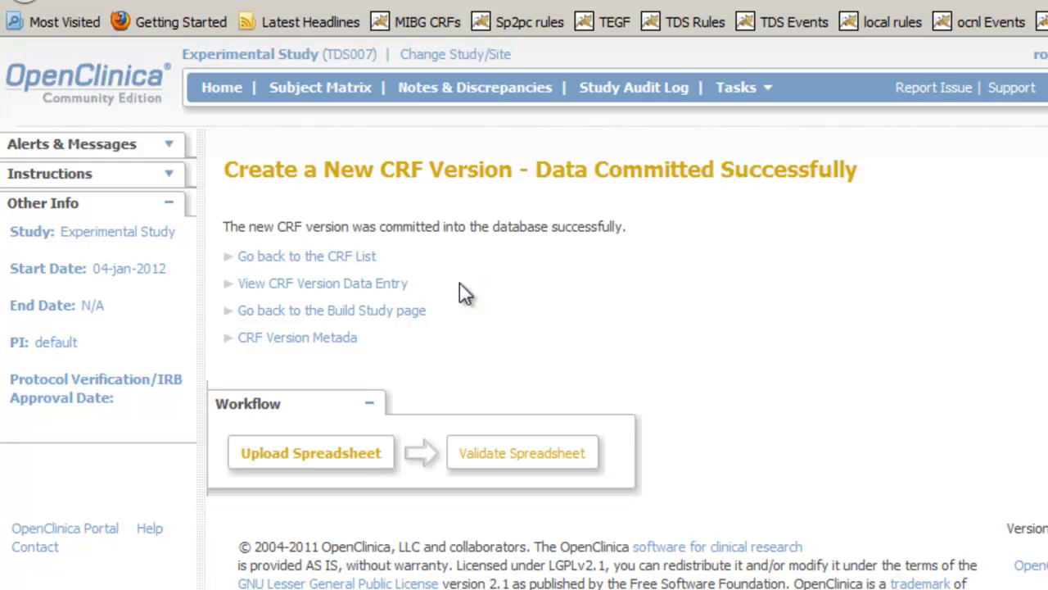
From the Build Study page, start a new event definition named "Tests" with the description "Exercise tests"
{"action": "left_click", "coordinate": [409, 314]}
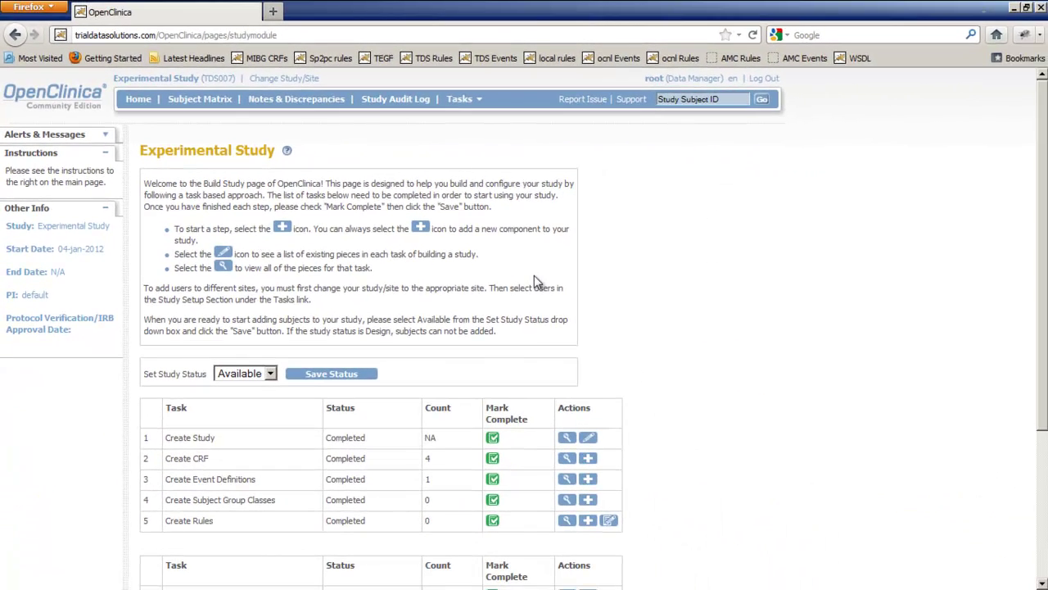
{"action": "left_click", "coordinate": [588, 481]}
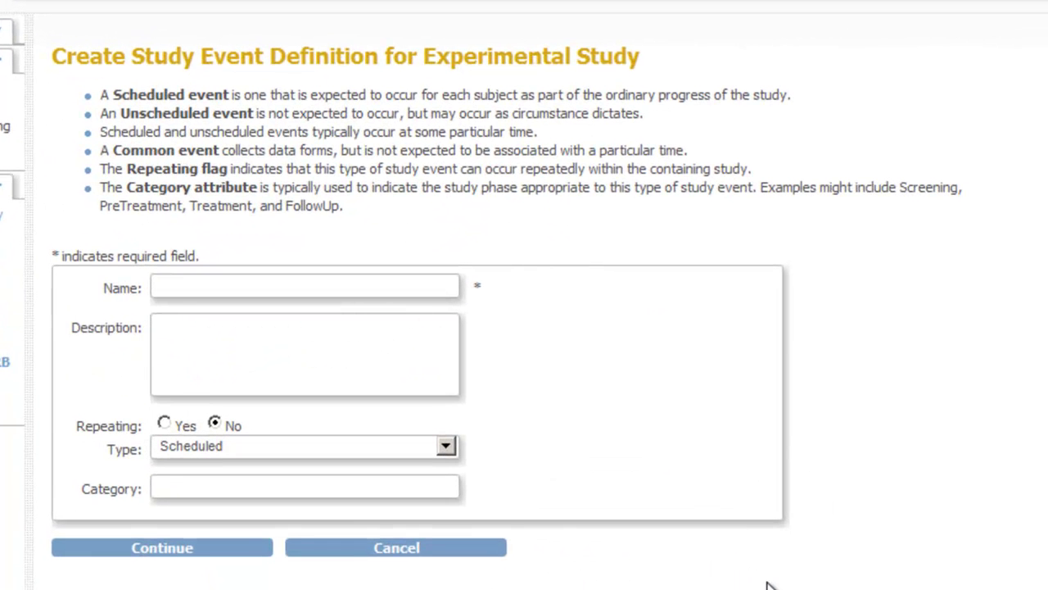
{"action": "left_click", "coordinate": [167, 287]}
{"action": "type", "text": "Tests"}
{"action": "left_click", "coordinate": [164, 324]}
{"action": "type", "text": "Exercise te"}
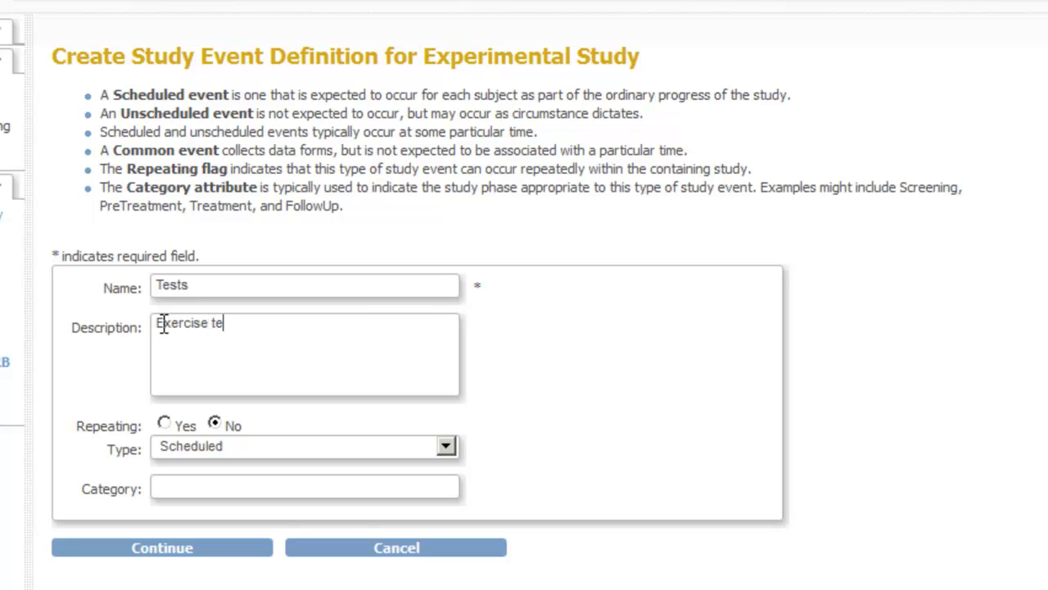
{"action": "type", "text": "sts"}
Set the event's type to Common, keep it non-repeating, and continue to its CRF selection
{"action": "left_click", "coordinate": [447, 449]}
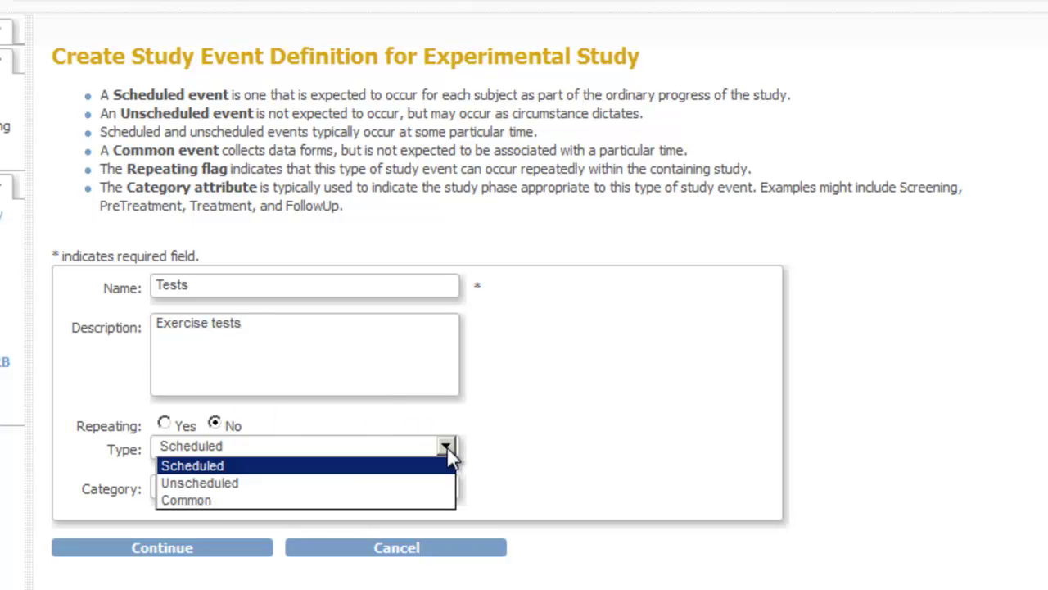
{"action": "left_click", "coordinate": [302, 502]}
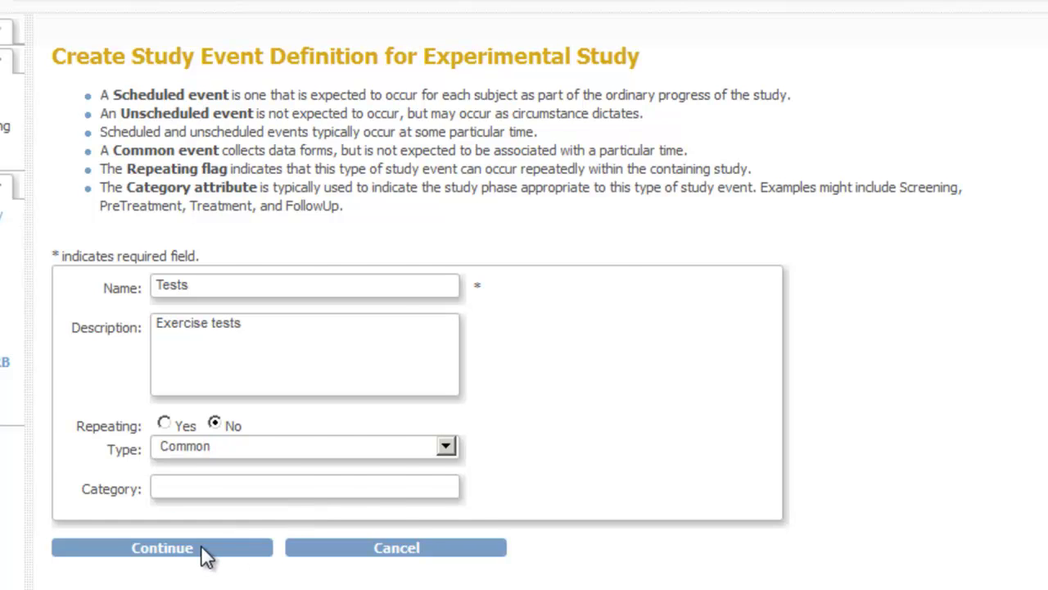
{"action": "left_click", "coordinate": [162, 548]}
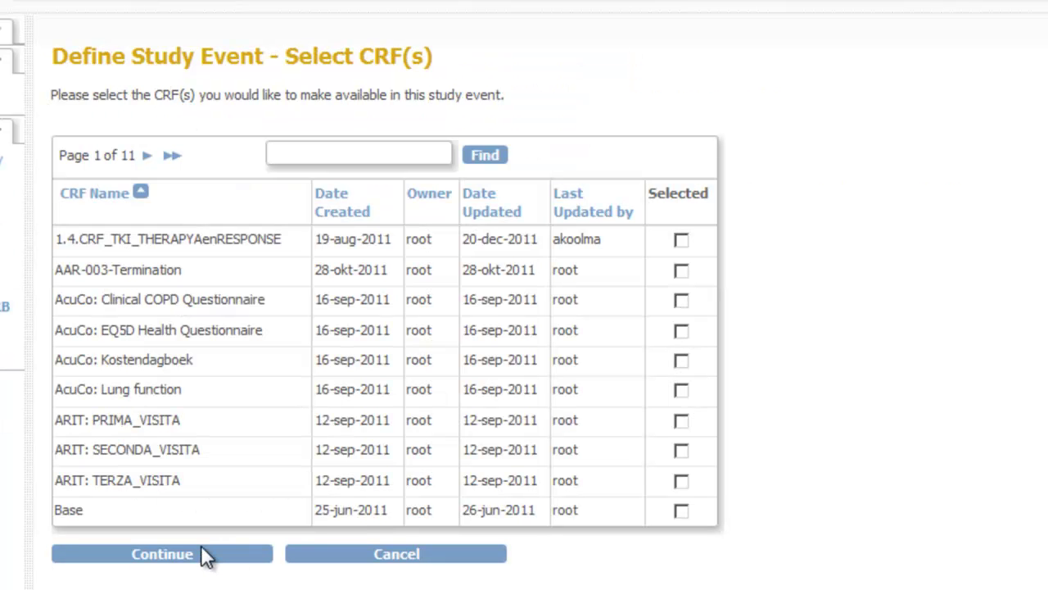
Search the CRFs for "repeating", add "TDS: repeating items group" to the event with its default properties, and finish the event definition
{"action": "left_click", "coordinate": [305, 155]}
{"action": "type", "text": "re"}
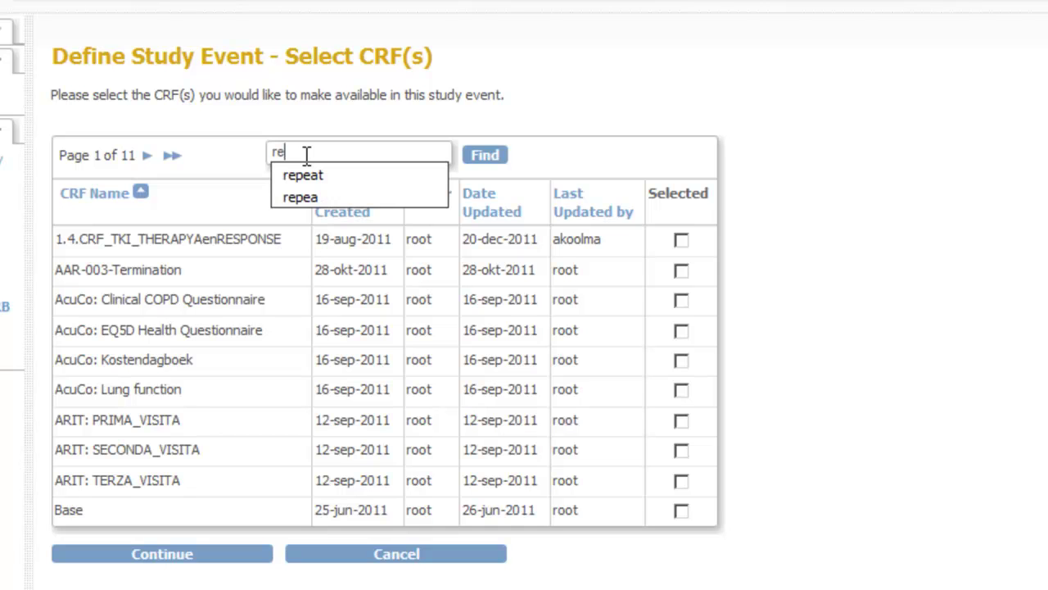
{"action": "type", "text": "peating"}
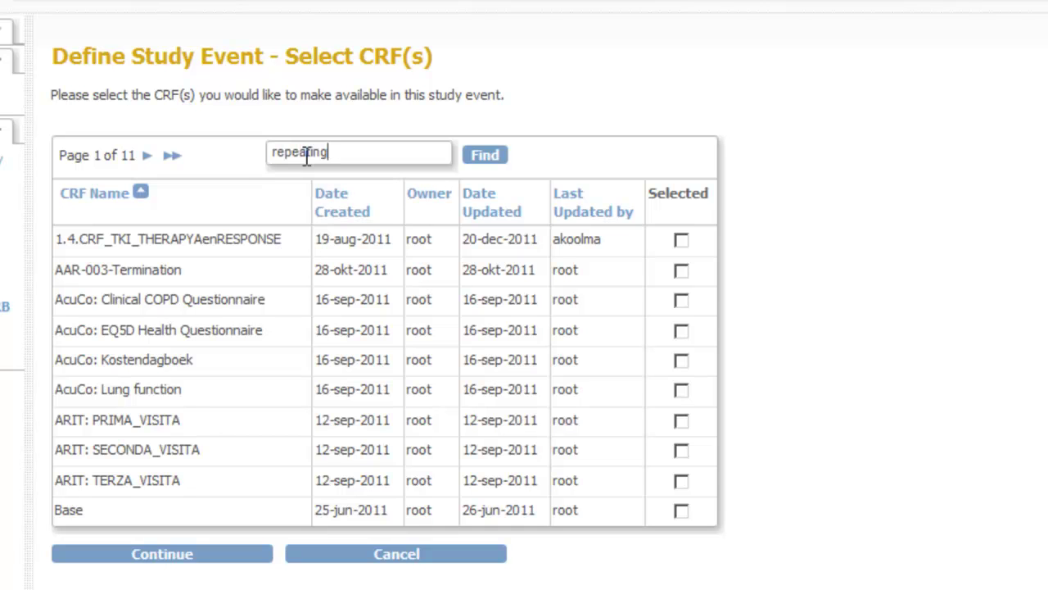
{"action": "left_click", "coordinate": [494, 153]}
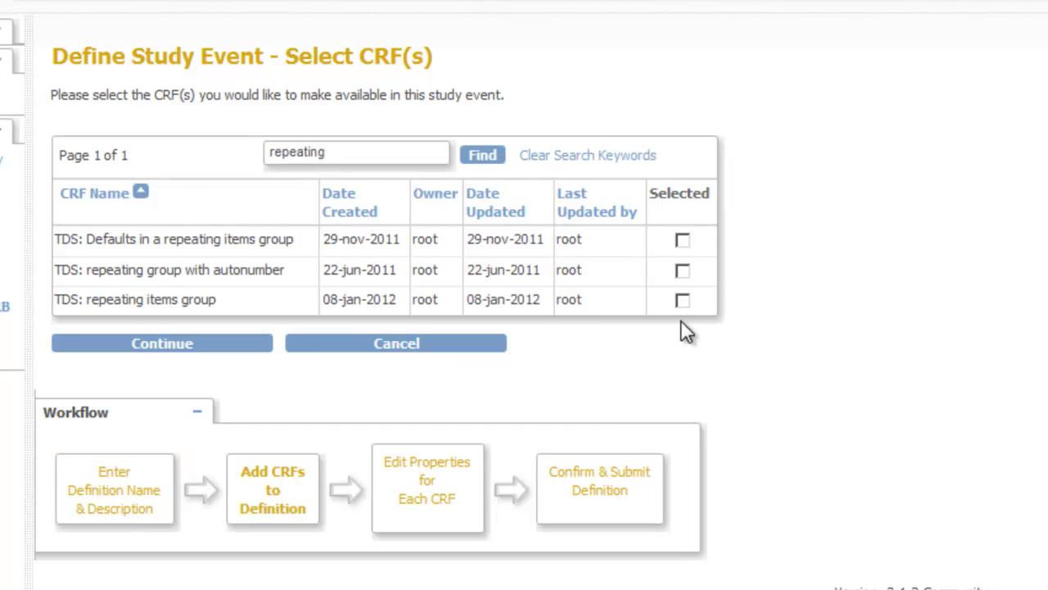
{"action": "left_click", "coordinate": [163, 339]}
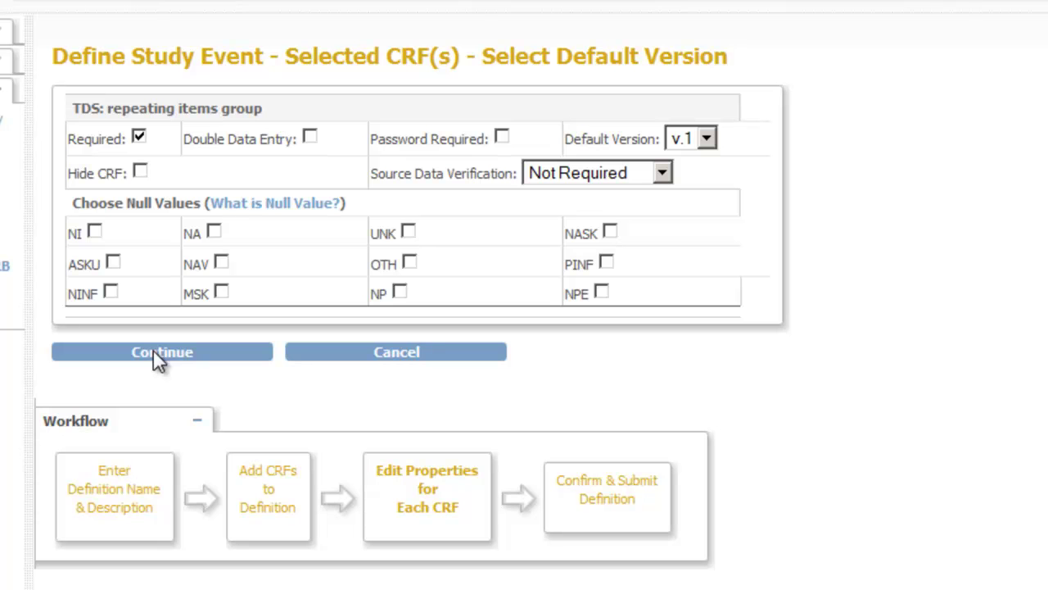
{"action": "left_click", "coordinate": [158, 354]}
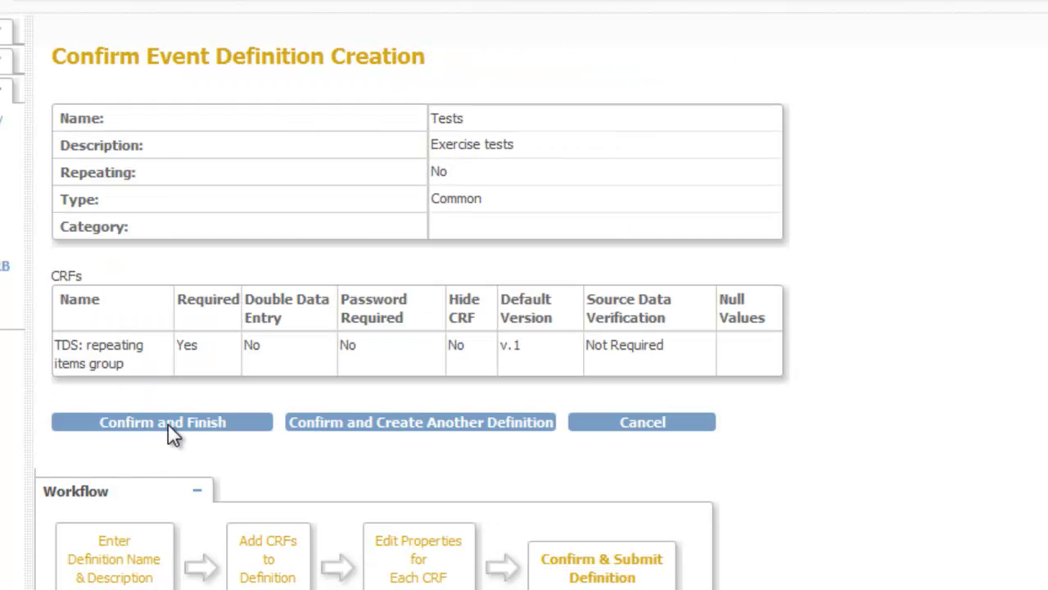
{"action": "left_click", "coordinate": [168, 423]}
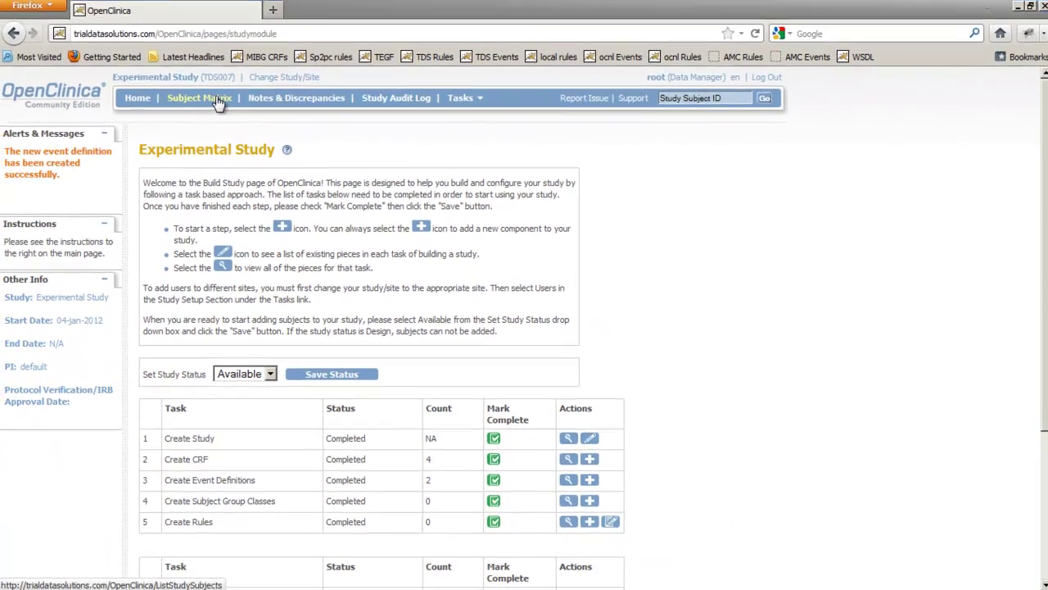
From the Subject Matrix, schedule the Tests event for the listed subject with start date 08-Jan-2012 and open its CRF for data entry
{"action": "left_click", "coordinate": [195, 33]}
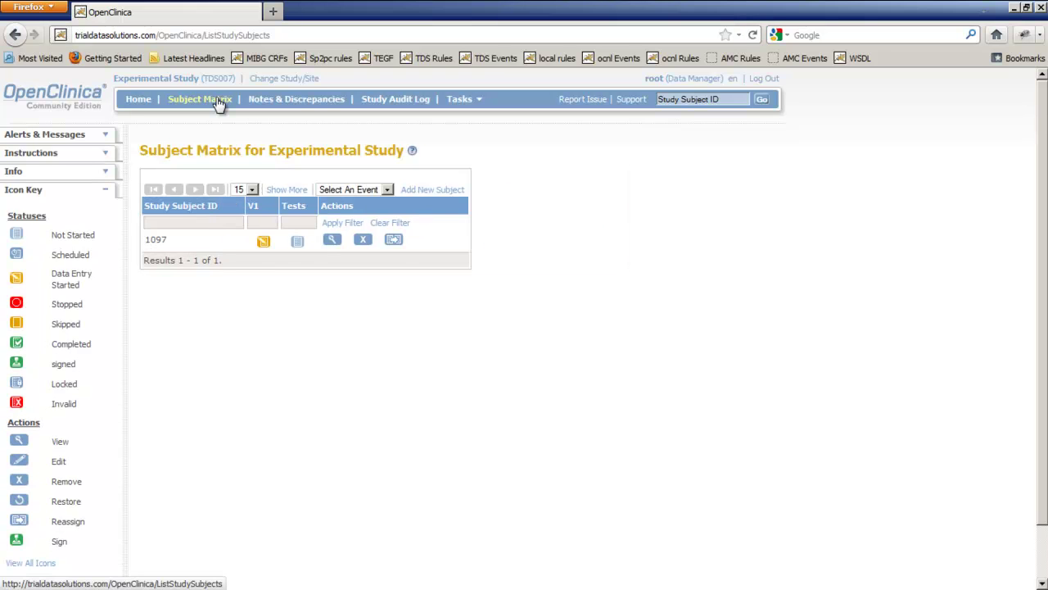
{"action": "left_click", "coordinate": [298, 244]}
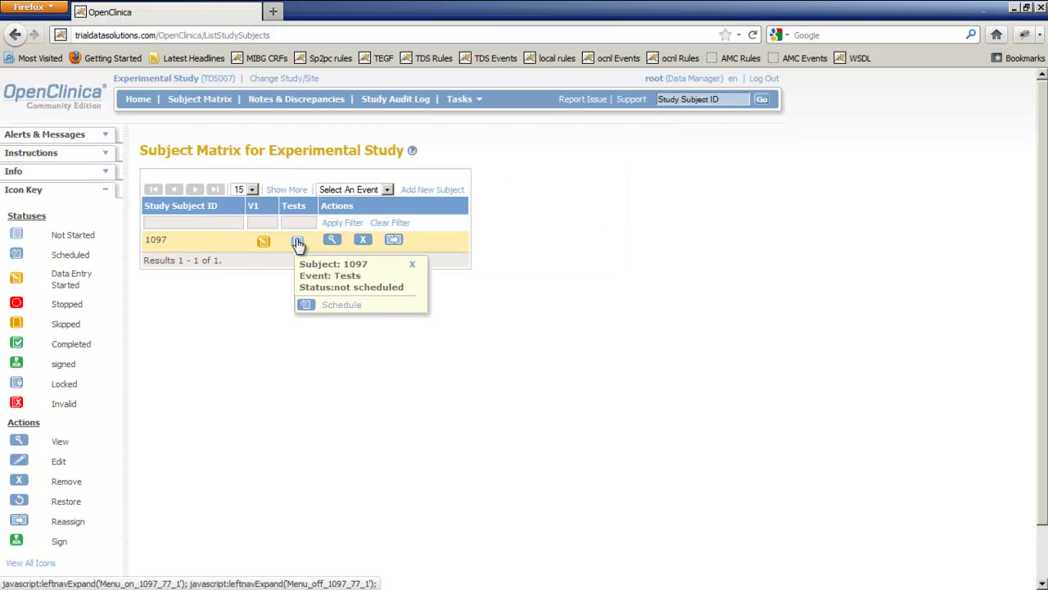
{"action": "left_click", "coordinate": [341, 308]}
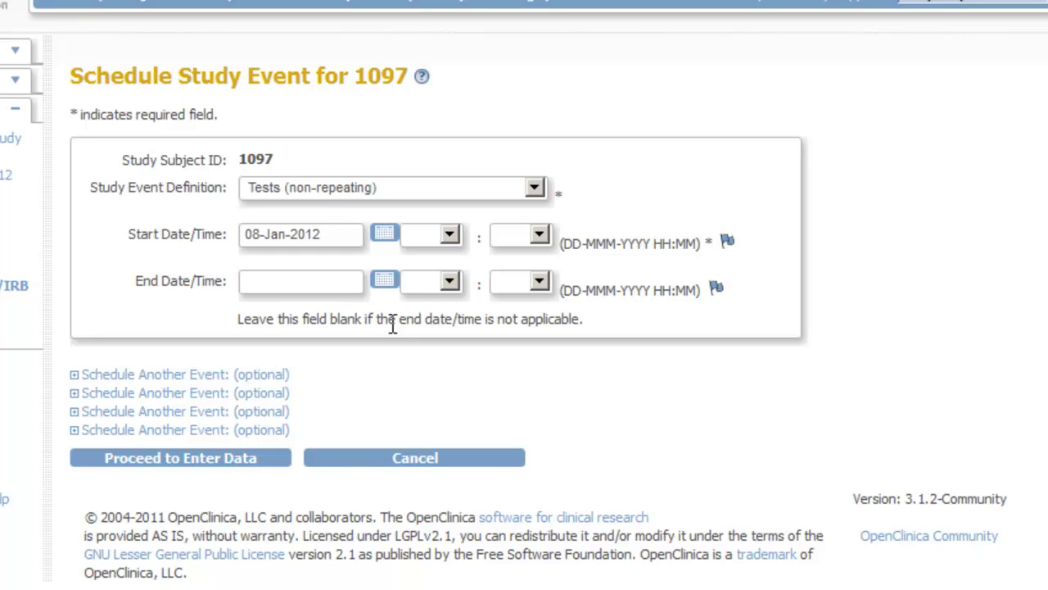
{"action": "left_click", "coordinate": [212, 457]}
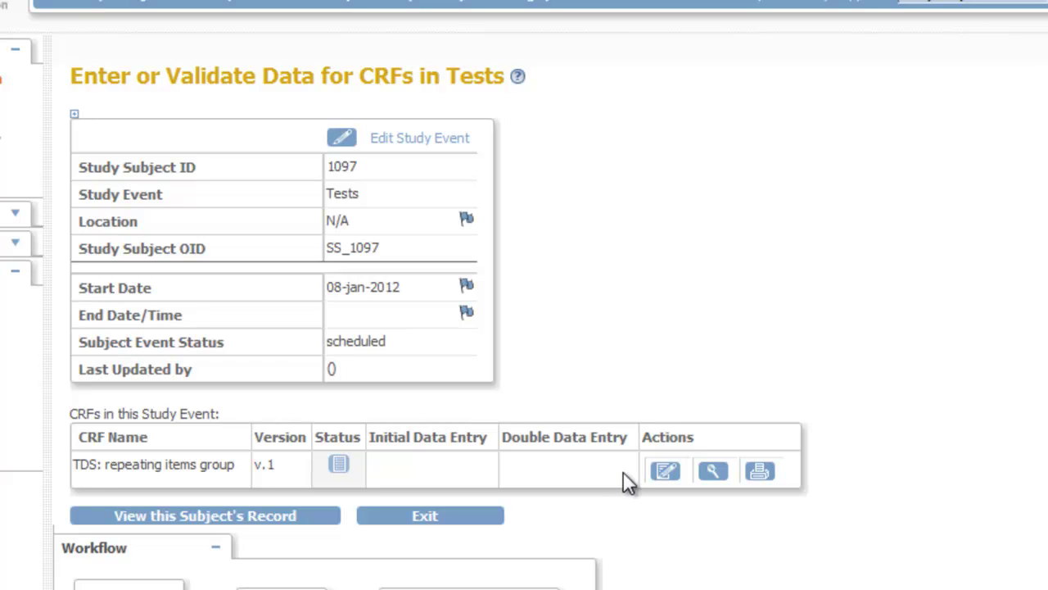
{"action": "left_click", "coordinate": [666, 472]}
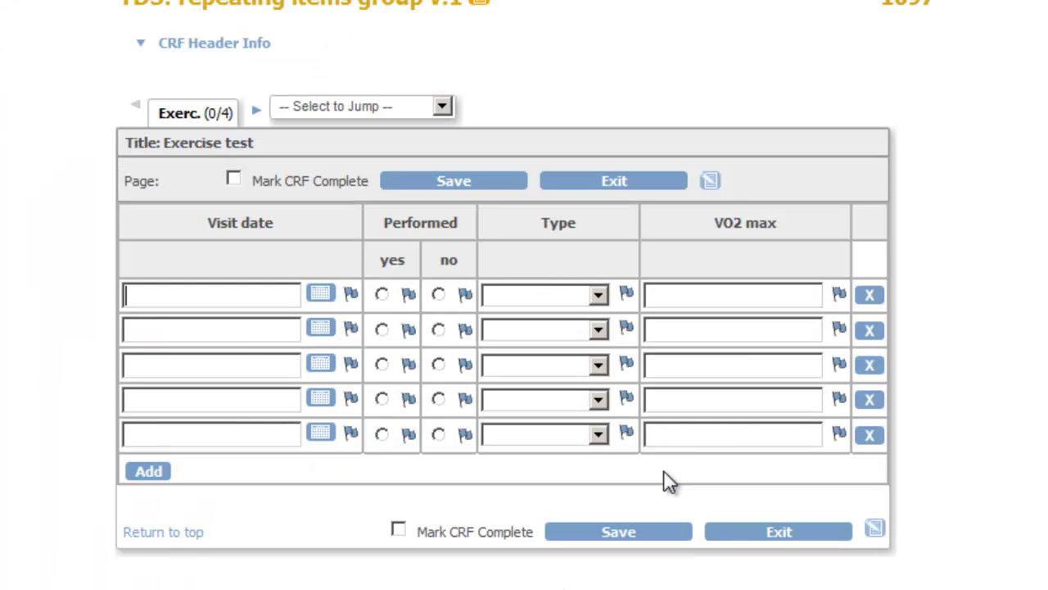